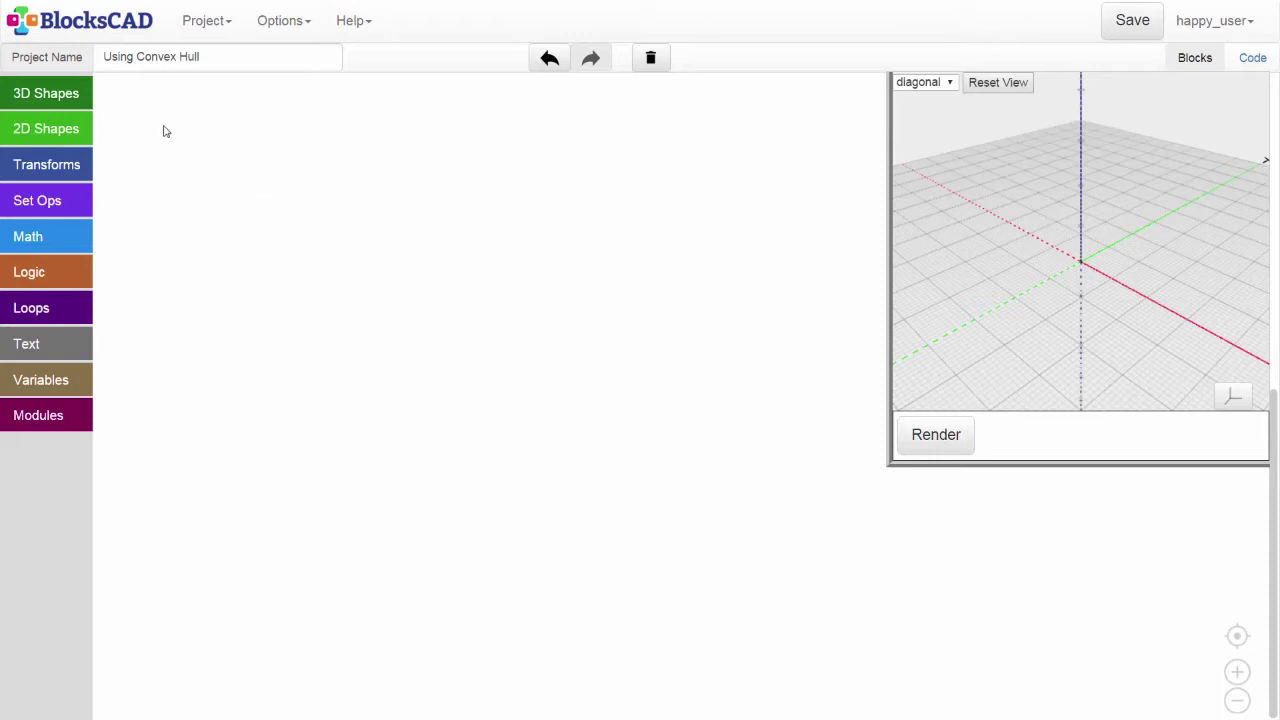
Add a sphere with radius 10 and a non-centered 10 × 10 × 10 cube as separate blocks, and render both shapes
click(67, 93)
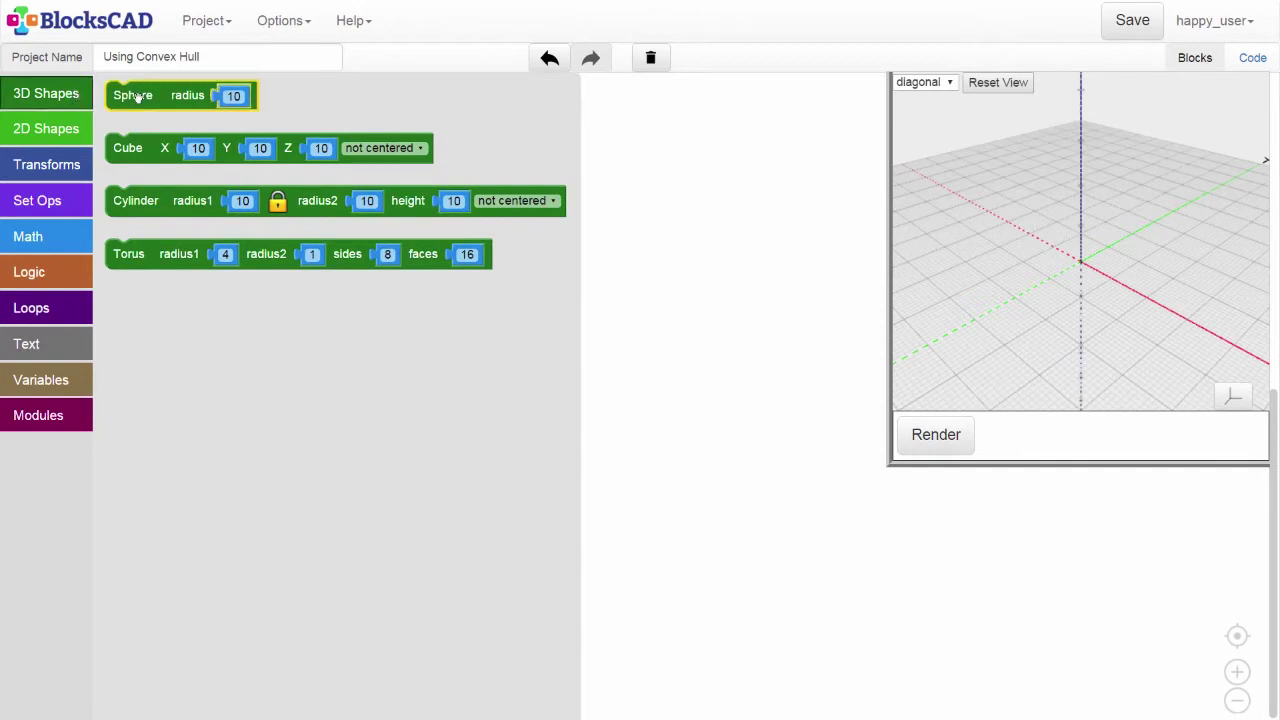
drag(139, 97, 397, 274)
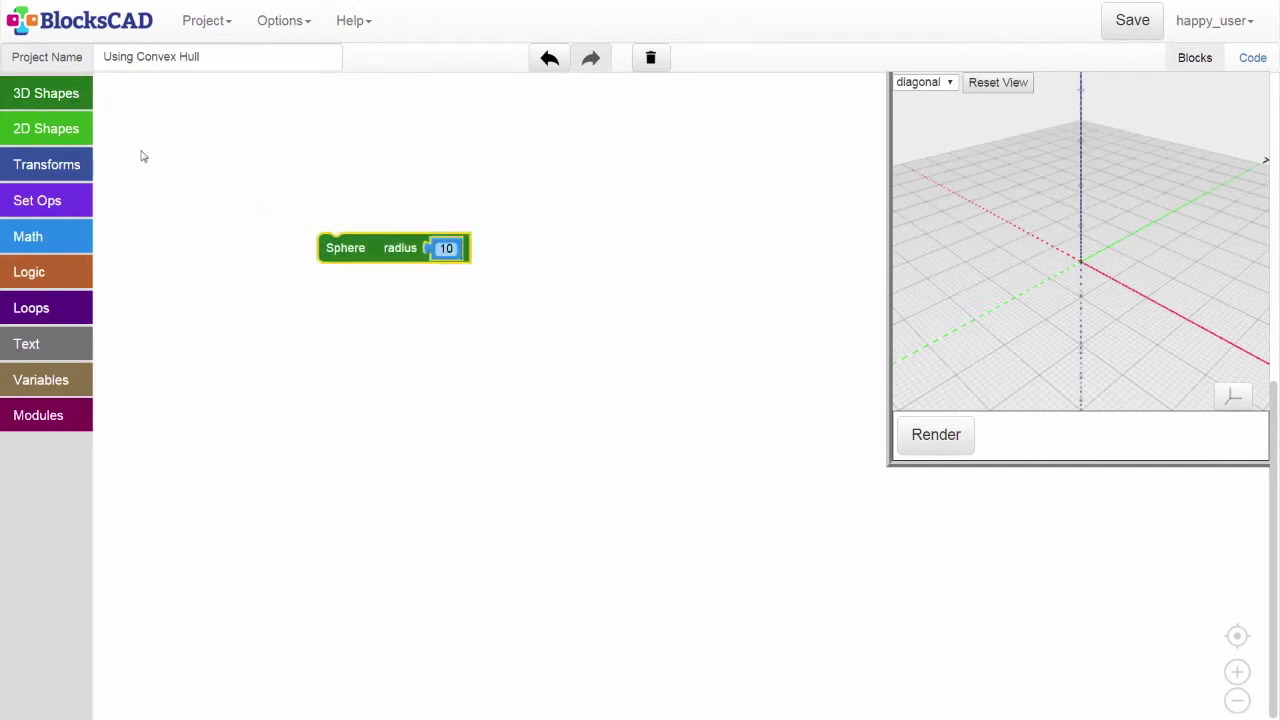
click(48, 97)
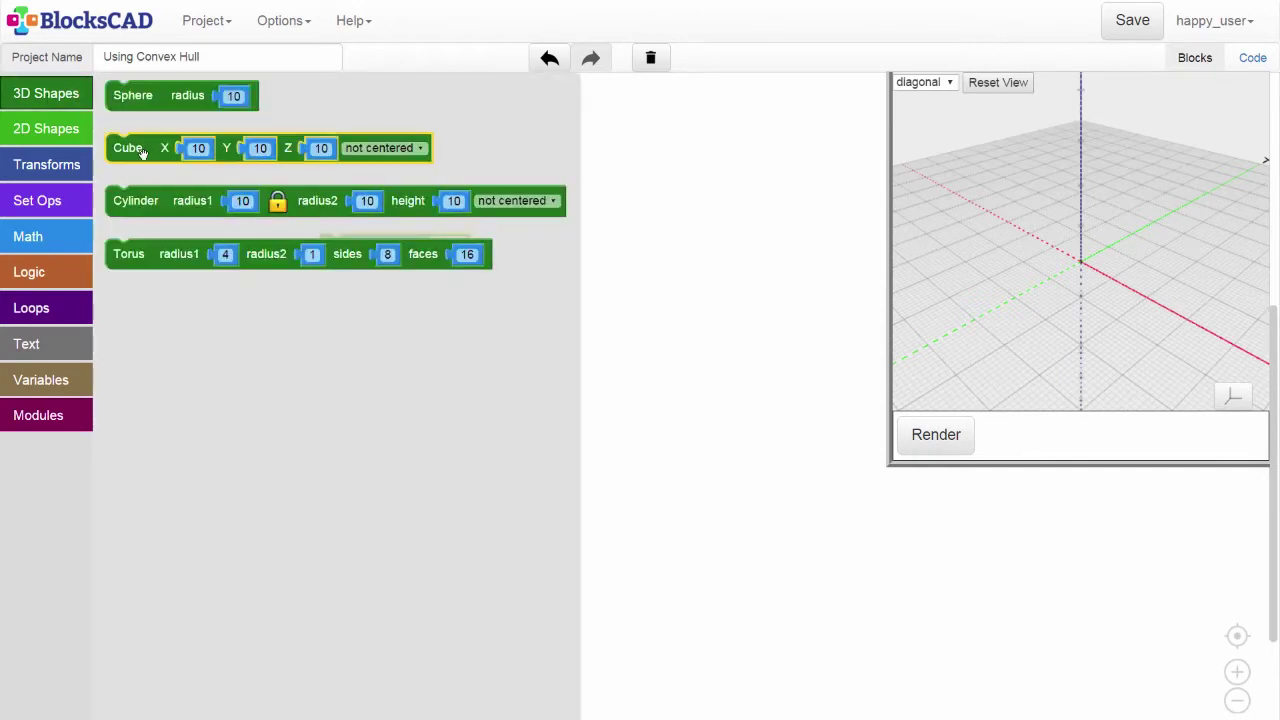
drag(137, 154, 408, 351)
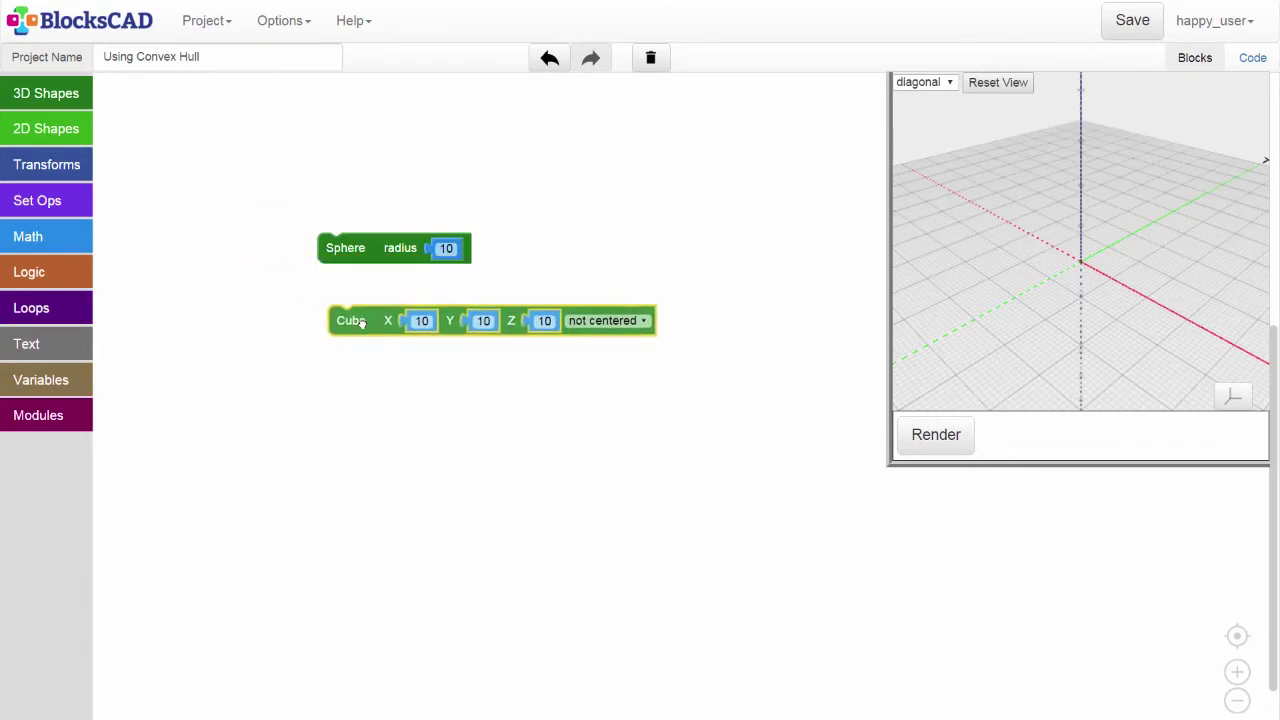
click(934, 440)
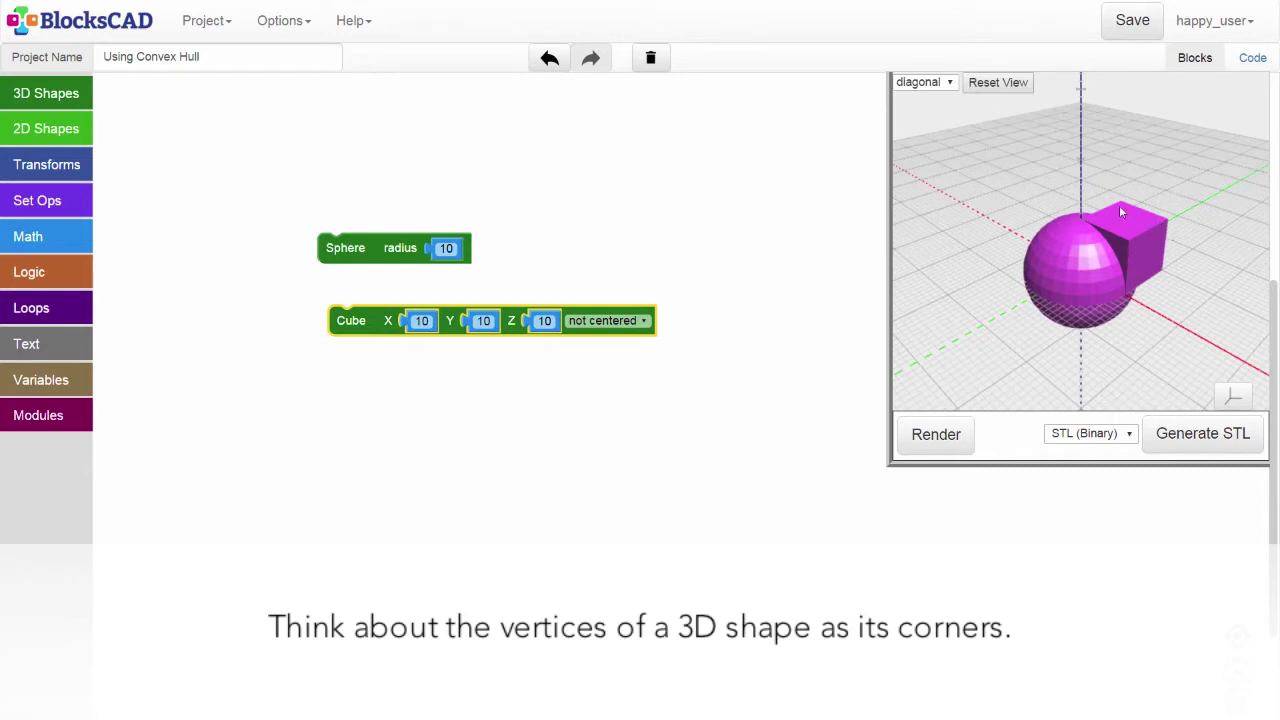
scroll(1086, 325, up, 5)
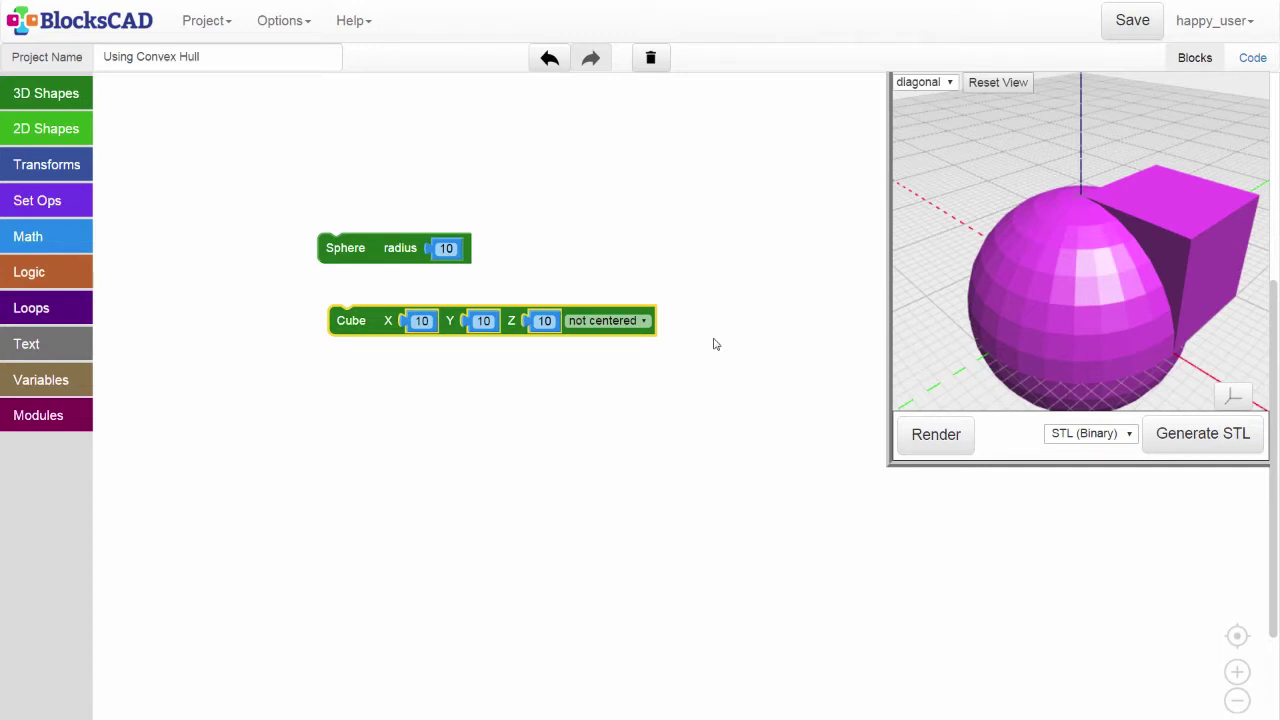
Combine the sphere and the cube in a Hull block, render the result, and inspect it in an enlarged 3D view
click(35, 202)
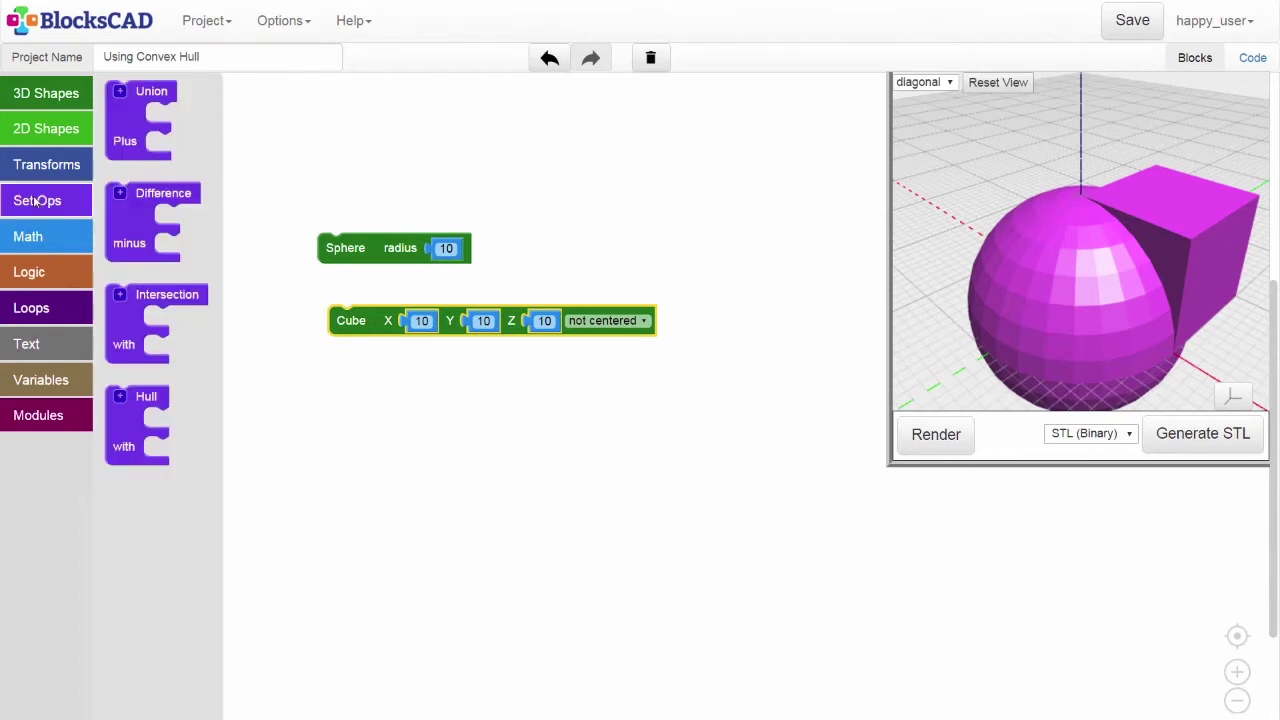
drag(124, 440, 229, 280)
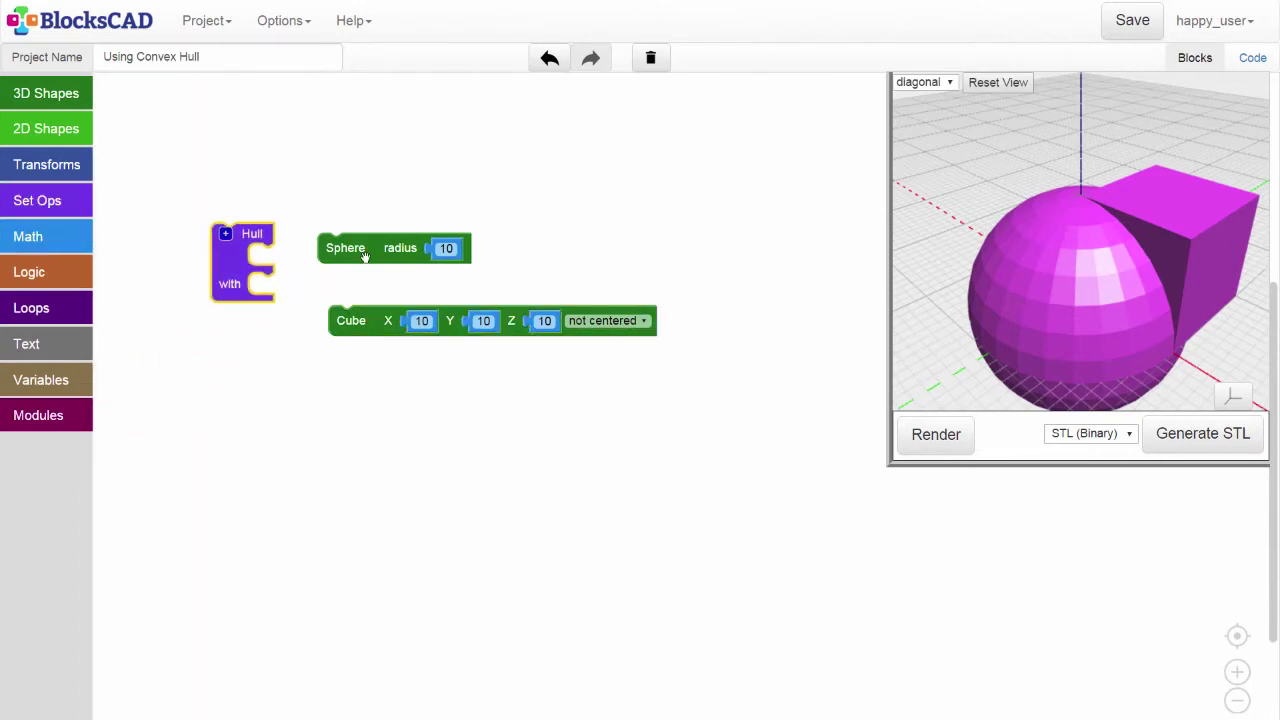
drag(365, 257, 298, 269)
drag(334, 317, 268, 308)
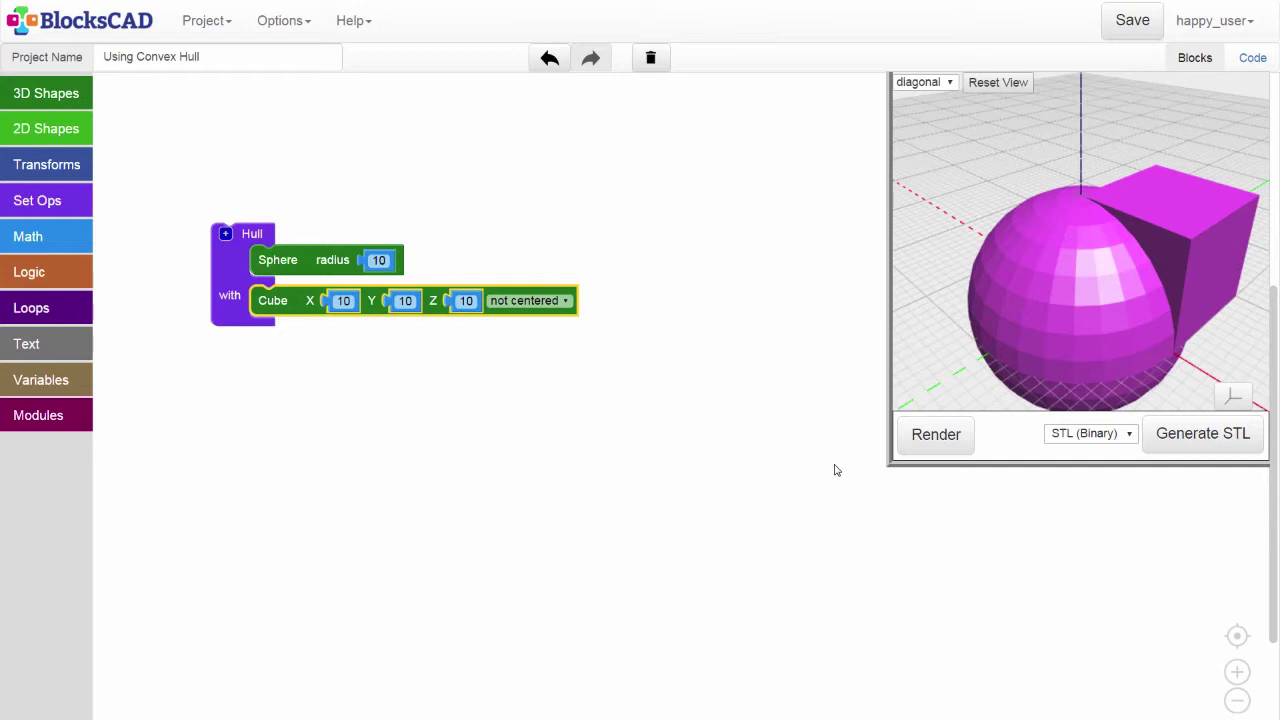
click(930, 436)
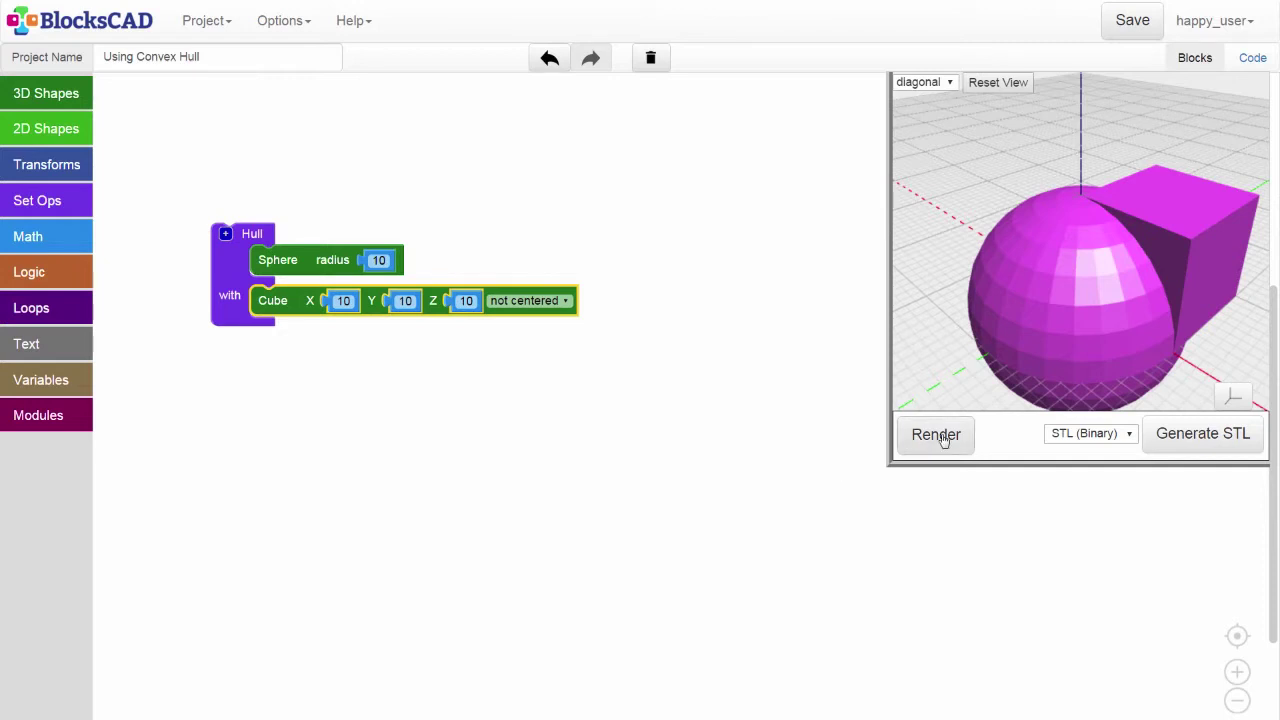
drag(885, 465, 760, 560)
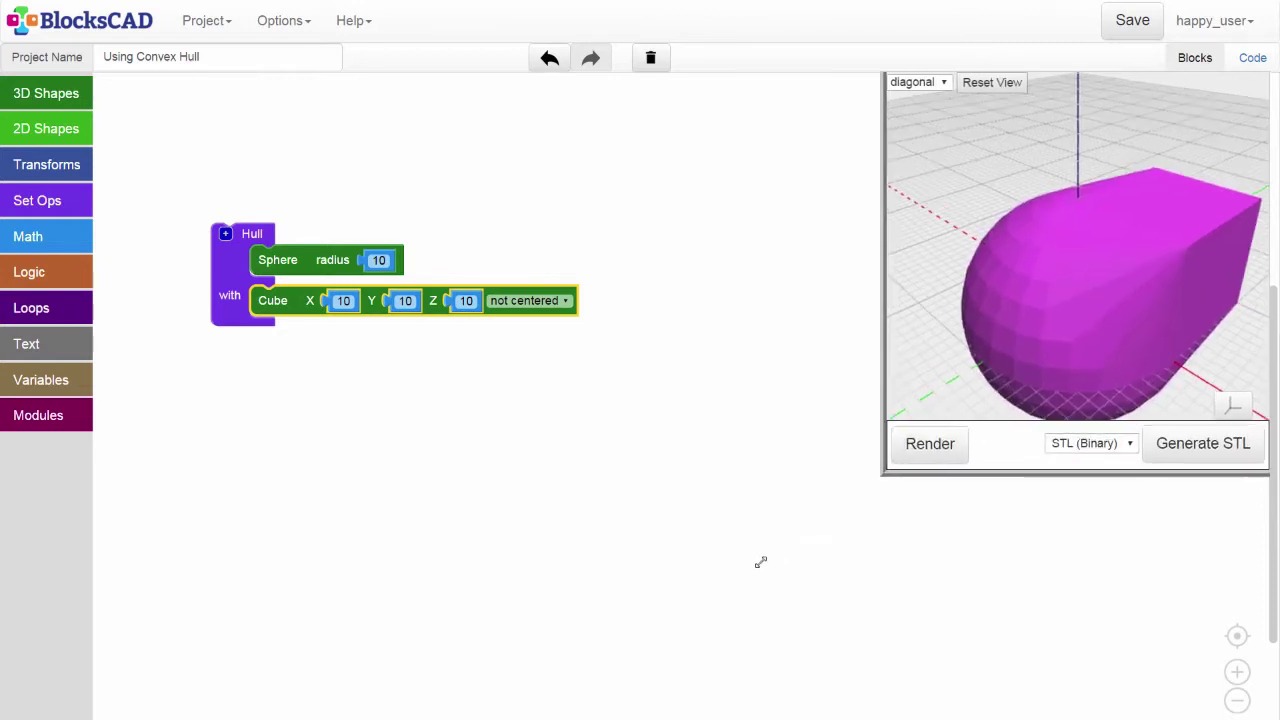
drag(981, 438, 663, 434)
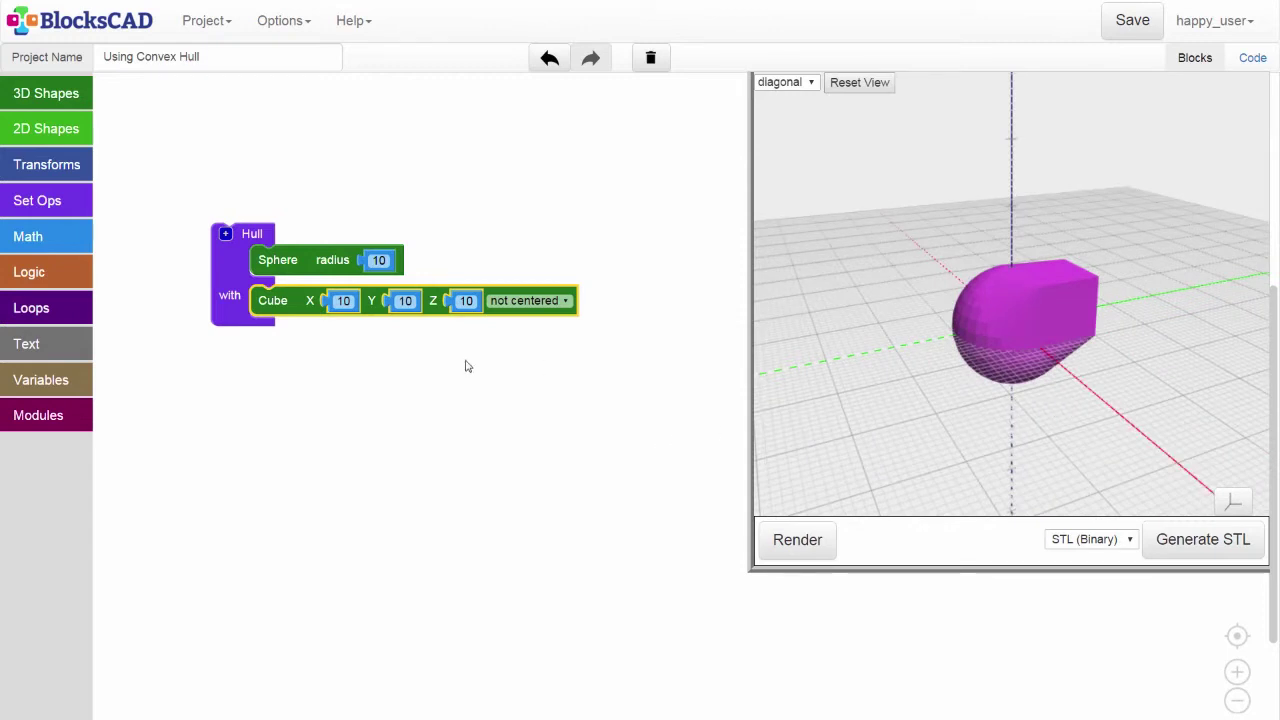
Swap the order of the two shapes in the Hull block so the cube comes first, and render again
drag(290, 299, 264, 303)
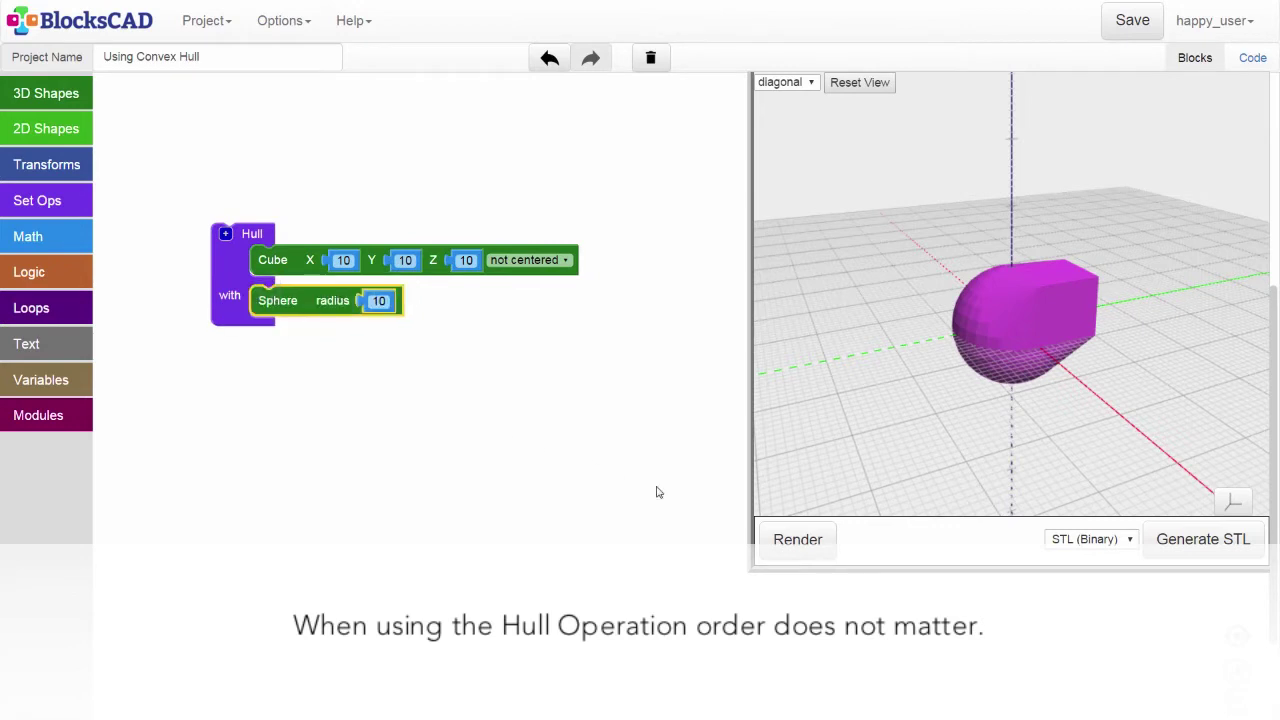
click(793, 539)
click(534, 458)
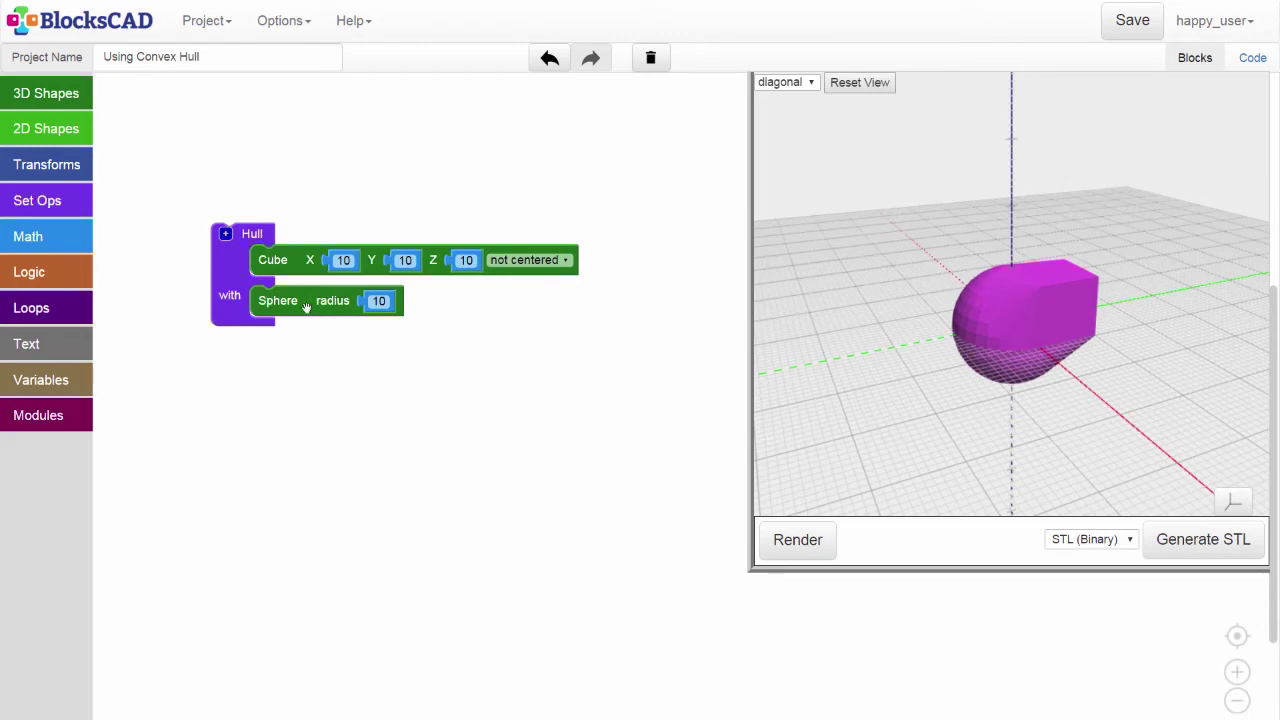
Delete the sphere from the Hull block and render the hull of the cube alone
drag(306, 306, 45, 345)
click(797, 540)
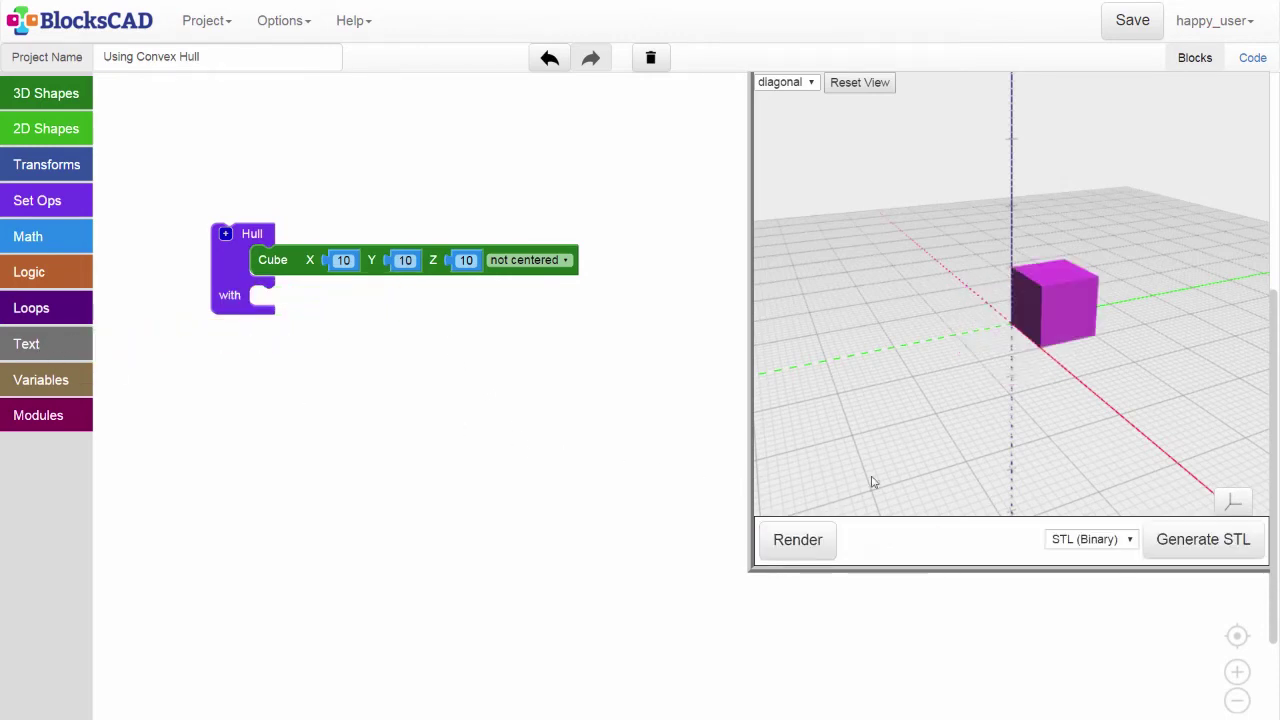
drag(943, 461, 995, 393)
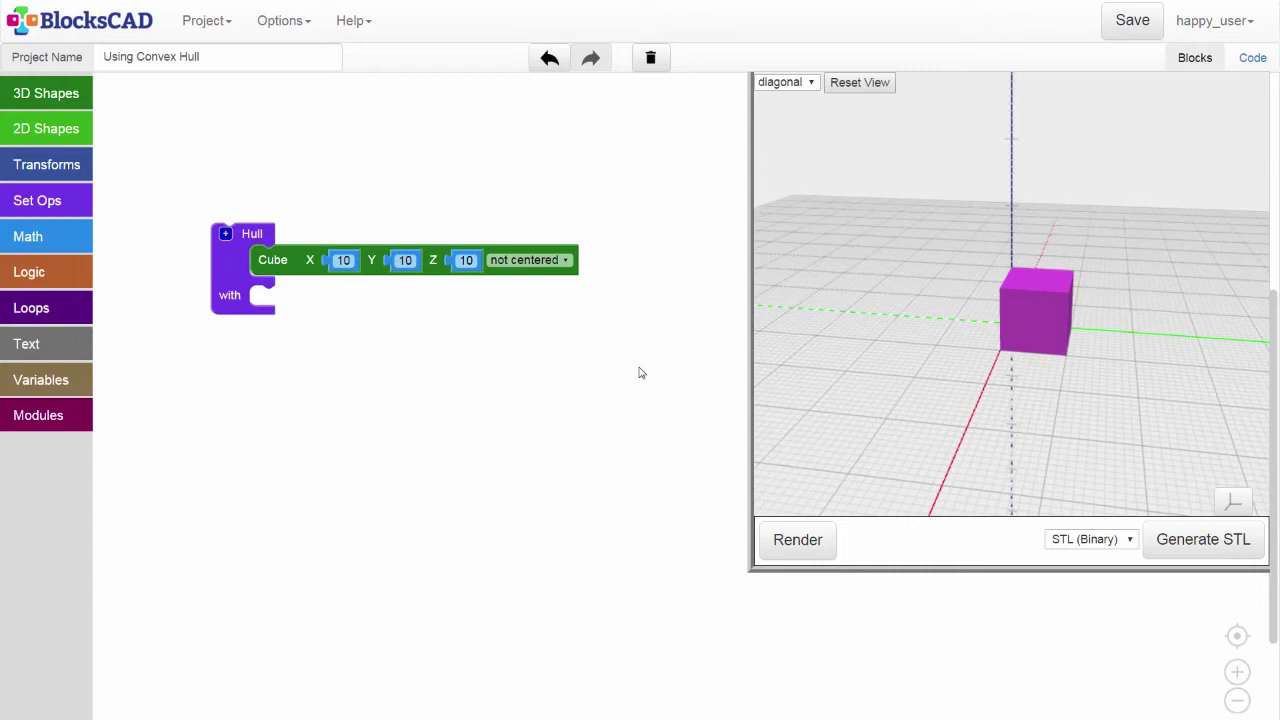
Replace the cube with a torus of radius1 4, radius2 1, 8 sides and 16 faces, rendering it first outside and then inside the Hull block
click(77, 94)
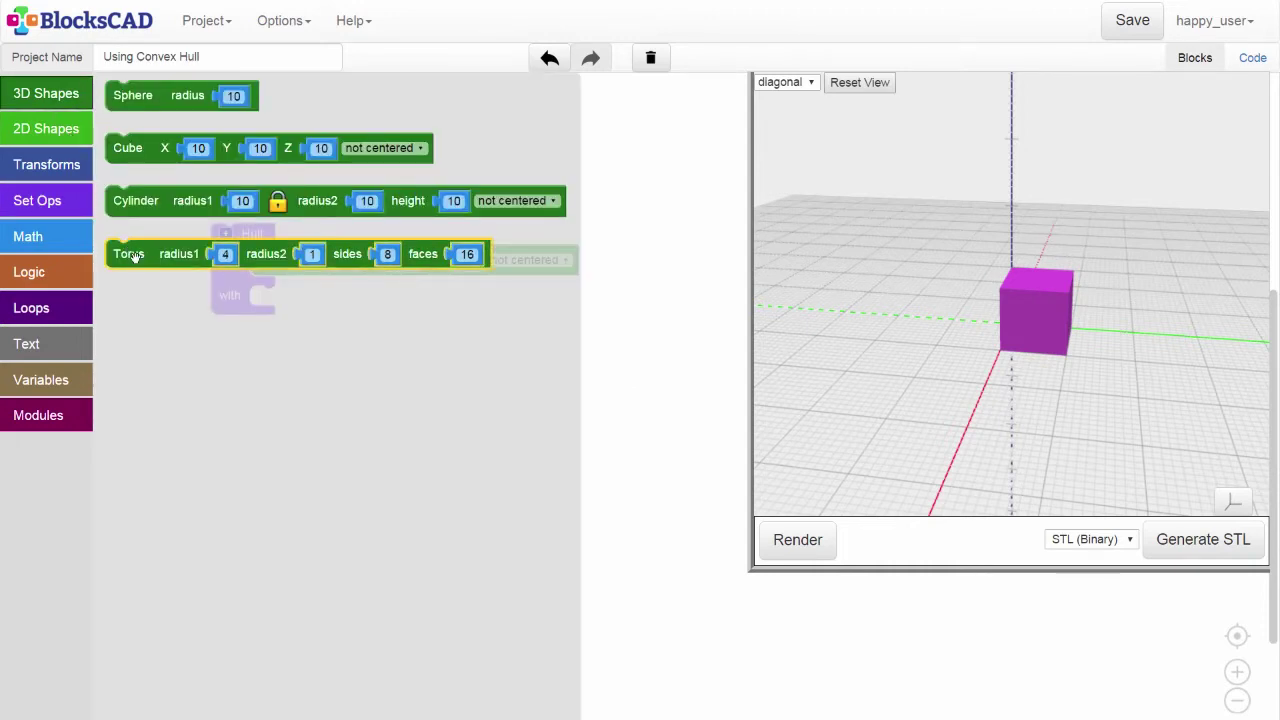
drag(134, 256, 284, 394)
drag(271, 257, 40, 290)
click(768, 548)
drag(914, 451, 1008, 373)
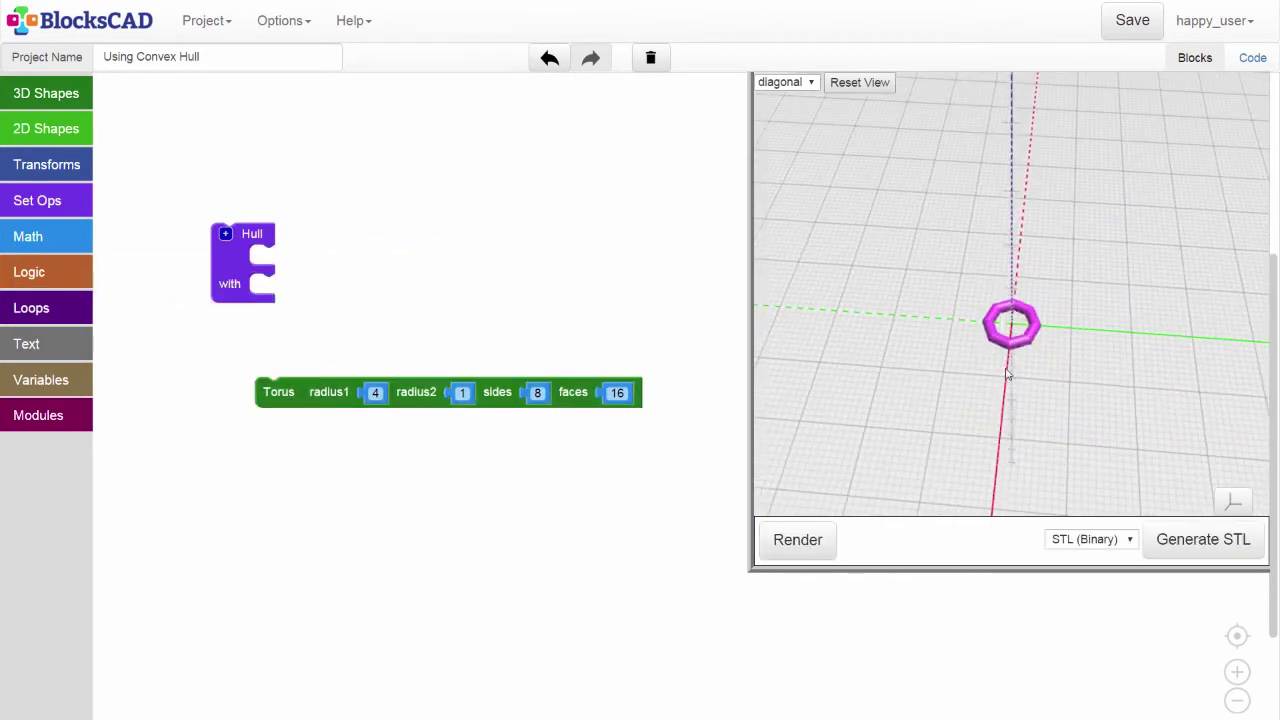
drag(280, 392, 268, 238)
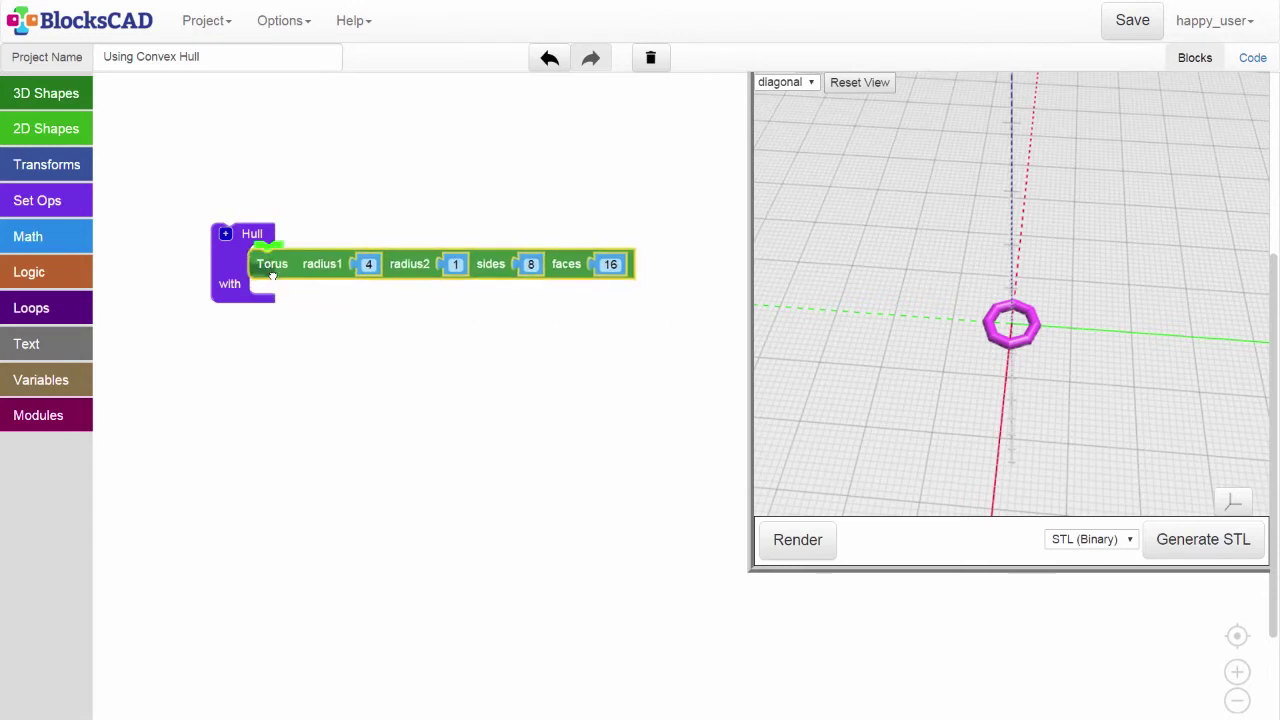
click(792, 545)
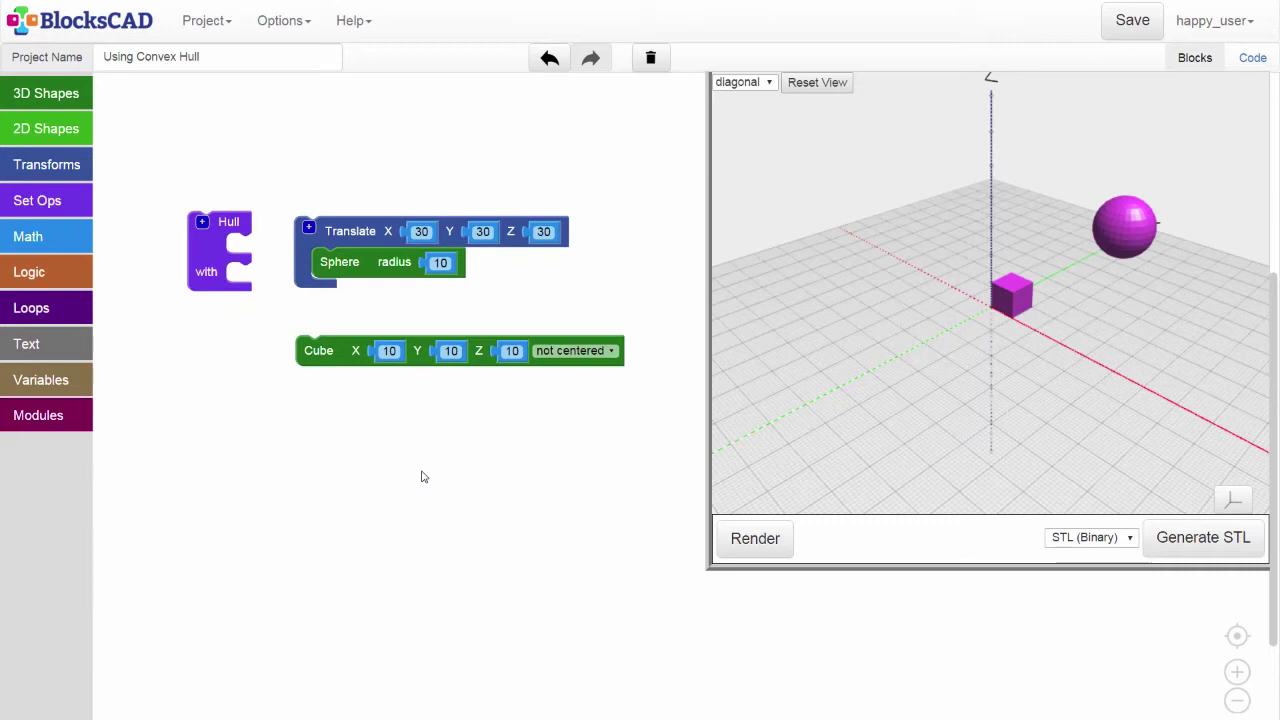
Place the sphere translated by 30, 30, 30 and the cube into the Hull block, and render the hull
drag(335, 237, 268, 254)
drag(315, 348, 248, 334)
click(755, 536)
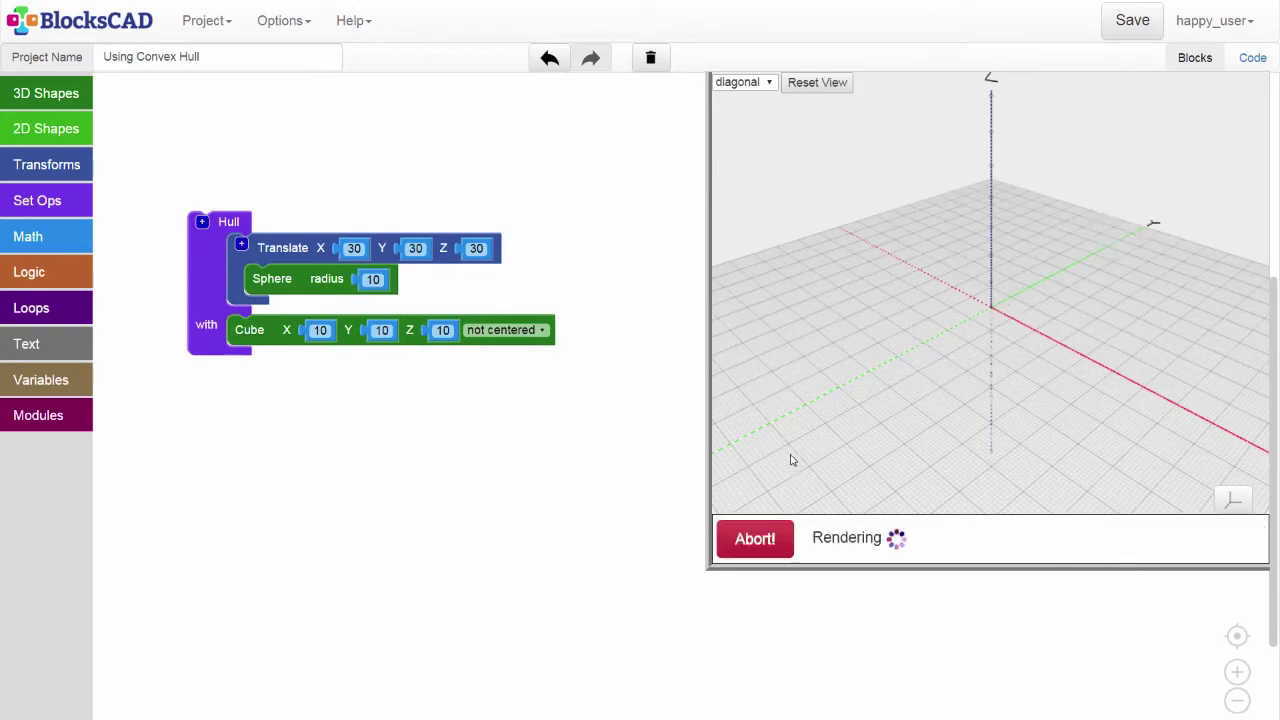
drag(946, 451, 820, 437)
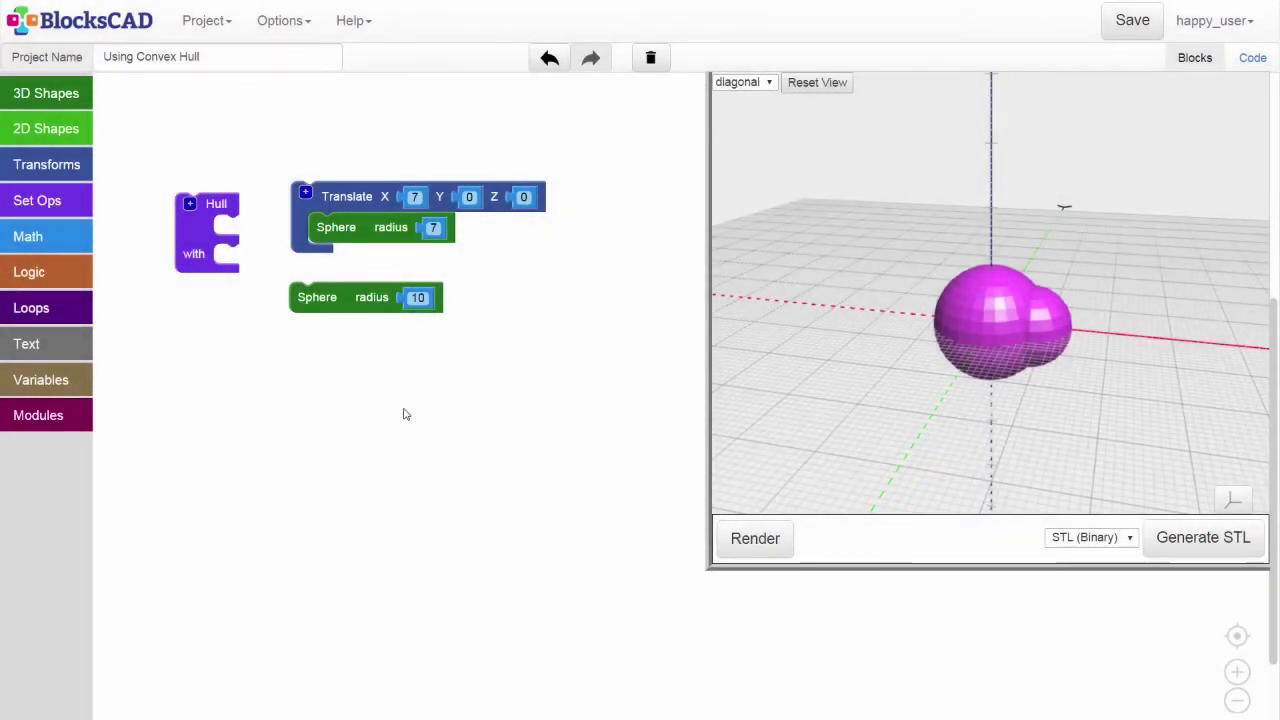
Place the translated radius 7 sphere and the radius 10 sphere into the Hull block, and render the hull
drag(352, 197, 292, 232)
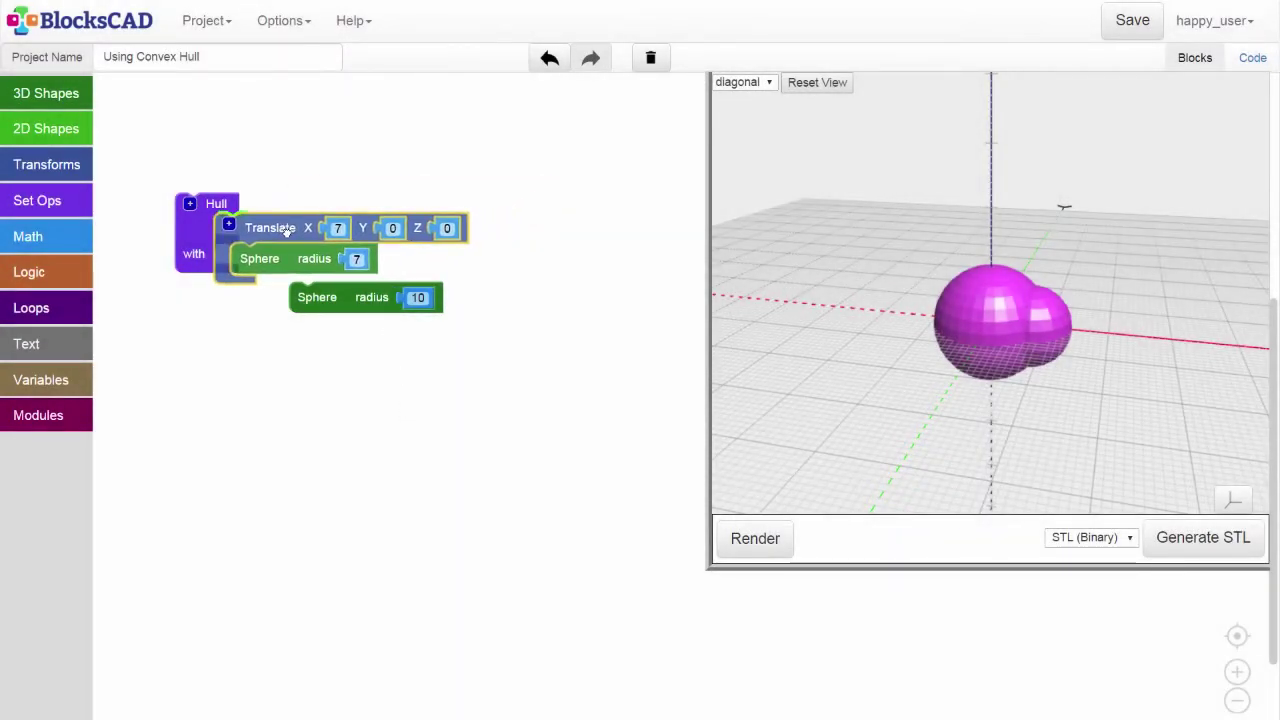
drag(316, 306, 246, 320)
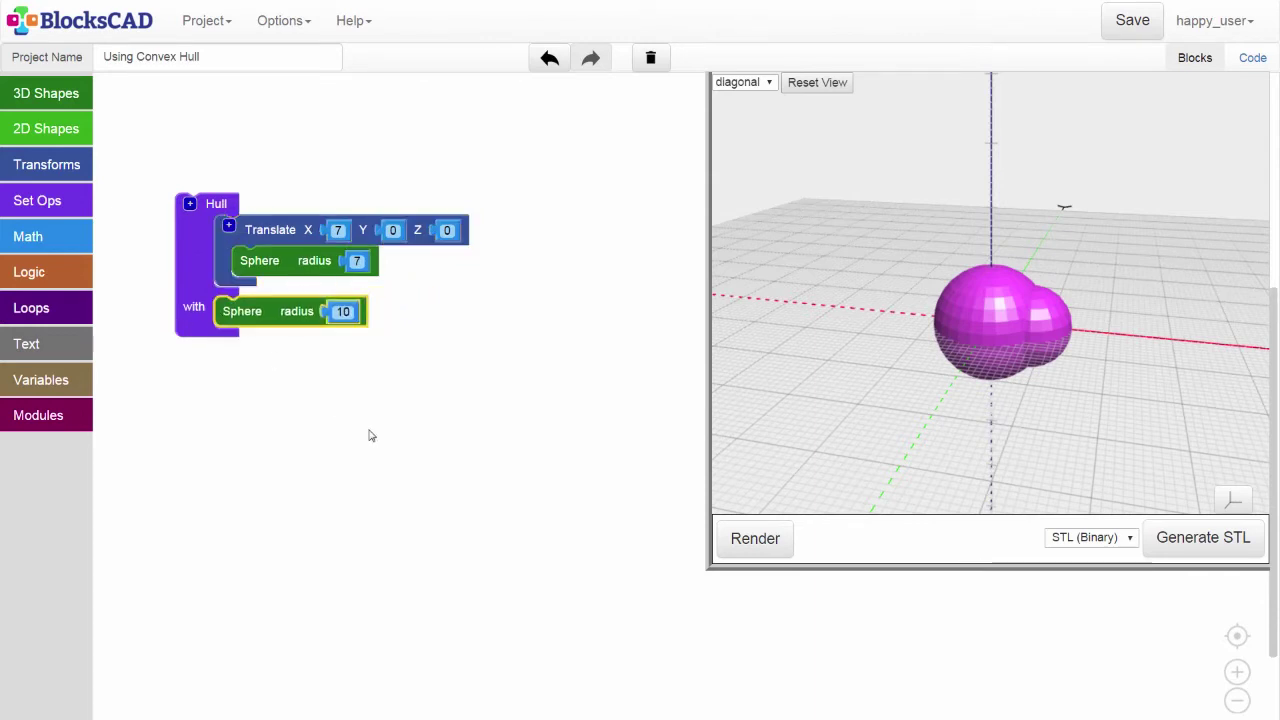
click(369, 434)
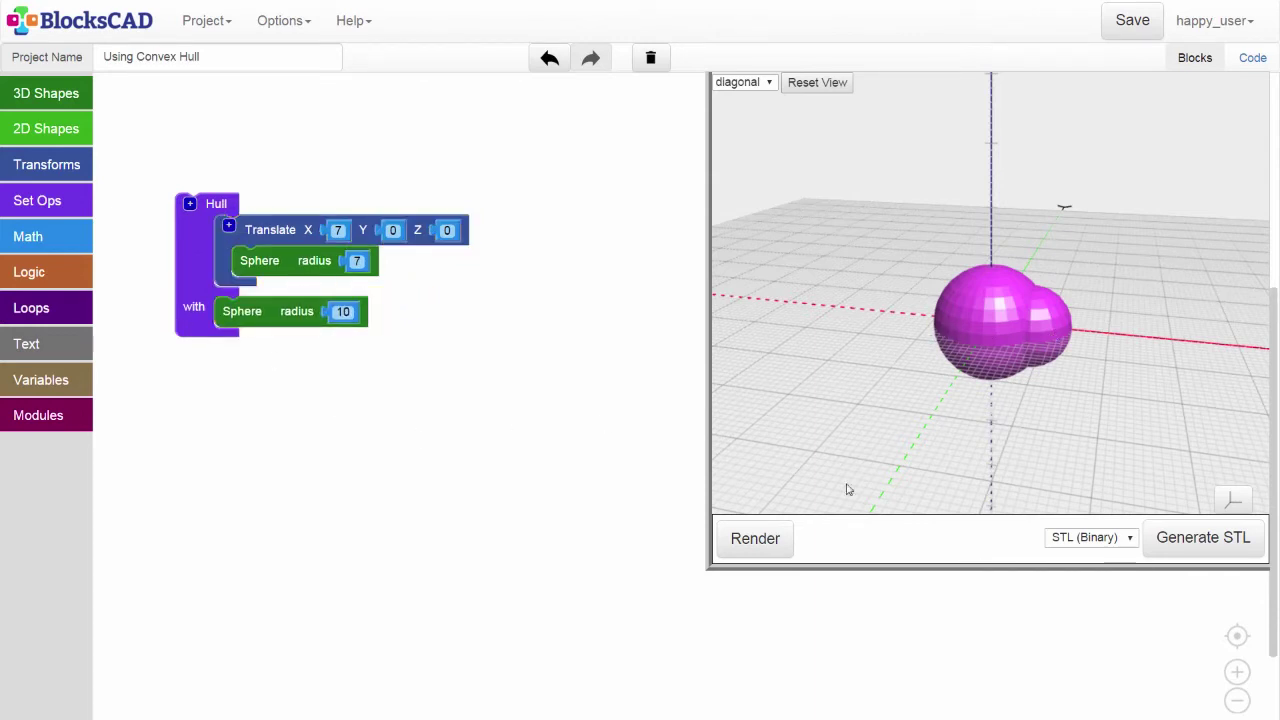
click(770, 544)
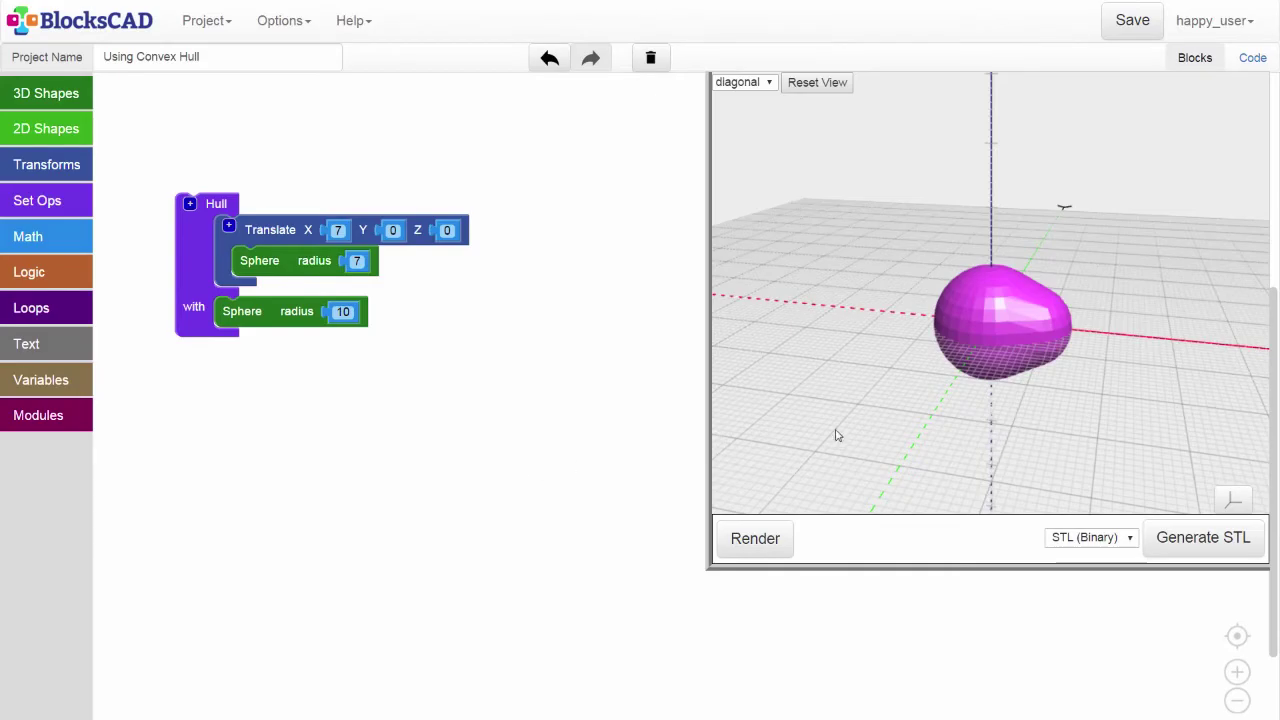
drag(834, 434, 751, 389)
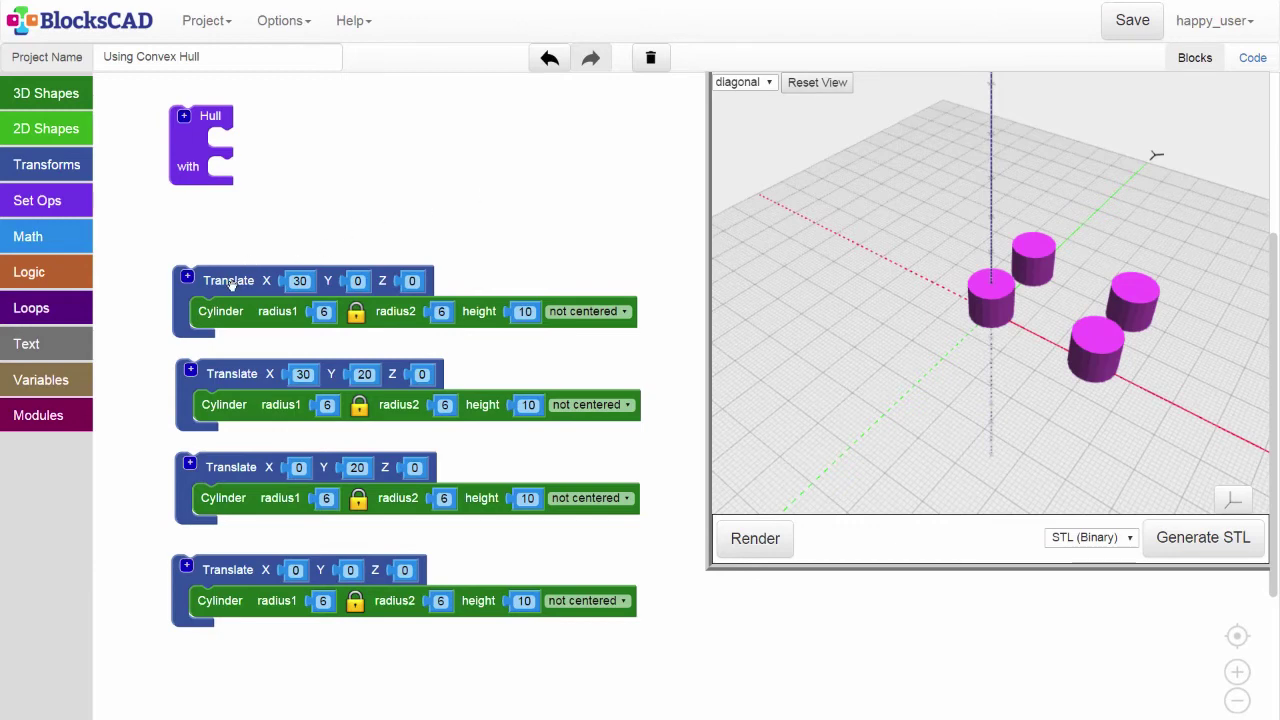
Place the cylinders translated to X 30, Y 0 and X 30, Y 20 into the Hull block, and render
drag(231, 285, 270, 157)
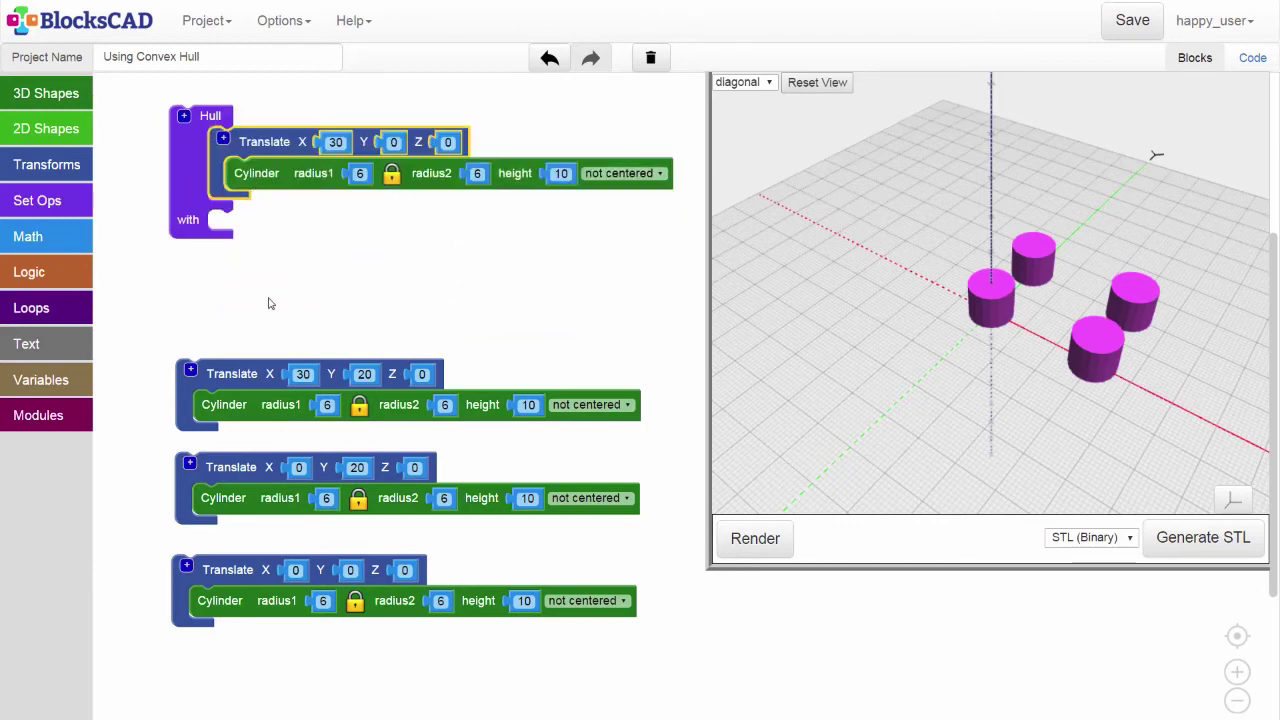
drag(232, 374, 270, 240)
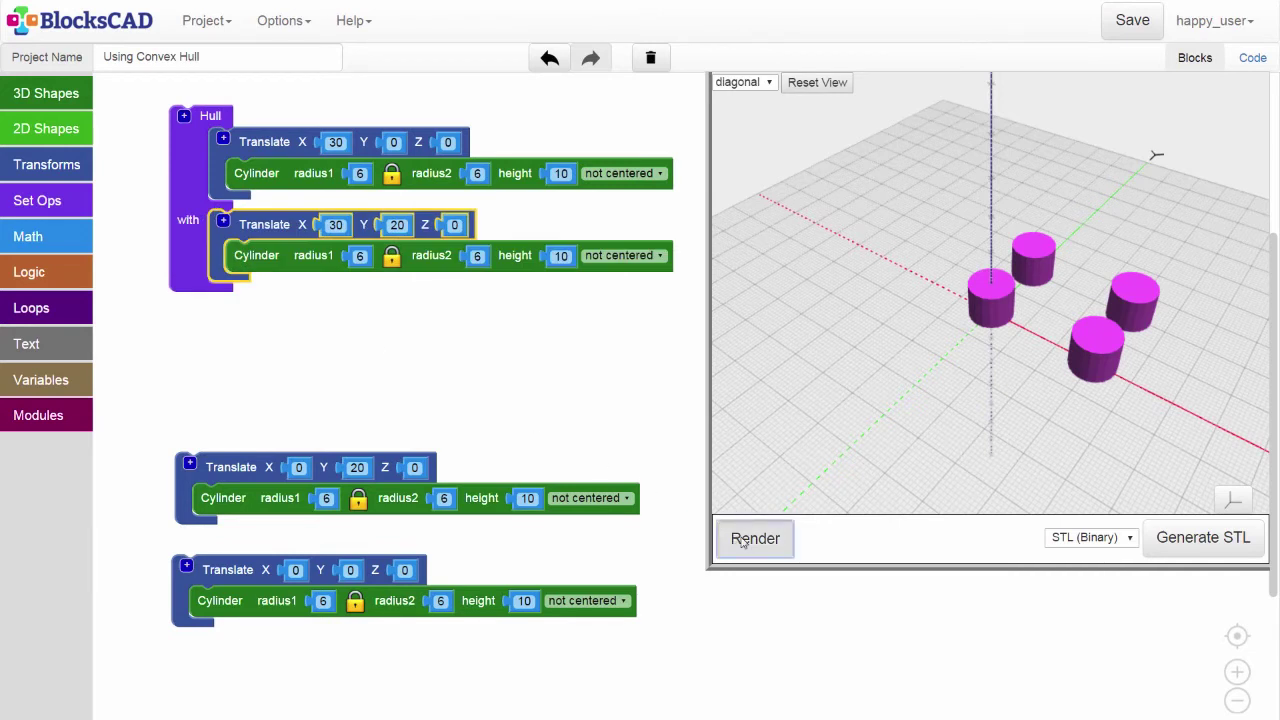
click(742, 541)
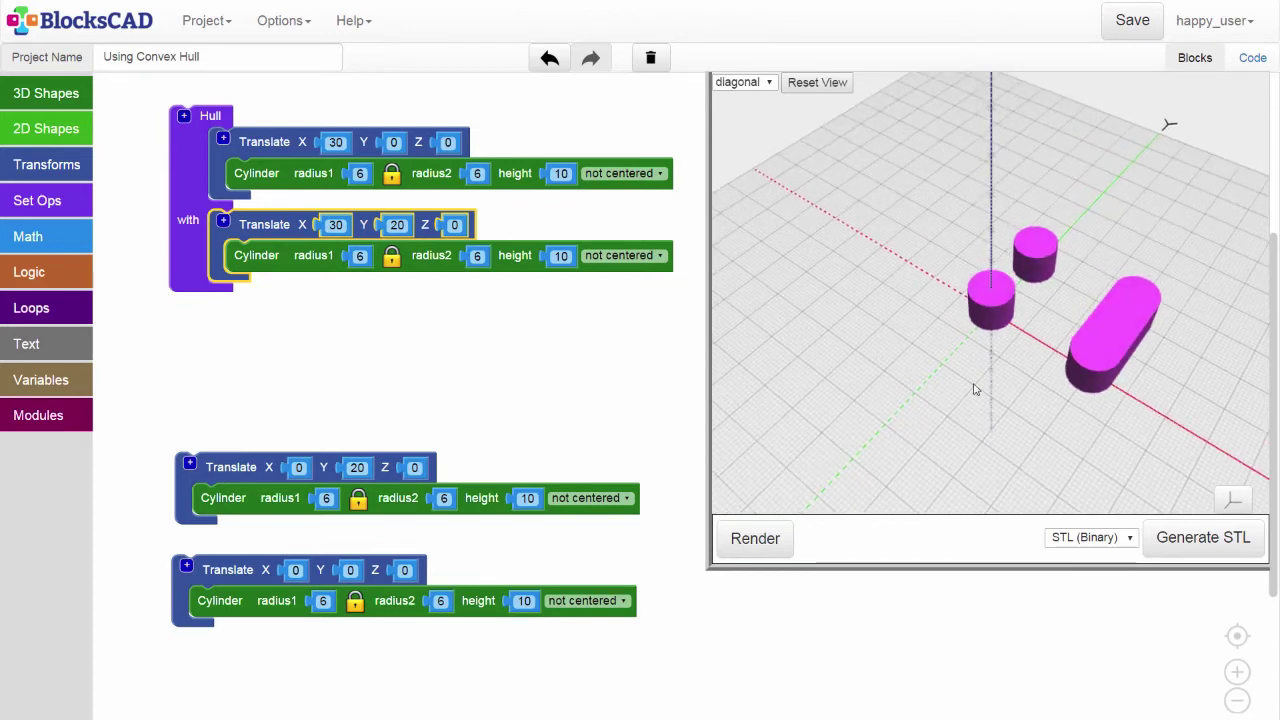
Add a third slot to the Hull block, fill it with the cylinder translated to X 0, Y 20, and render
click(184, 117)
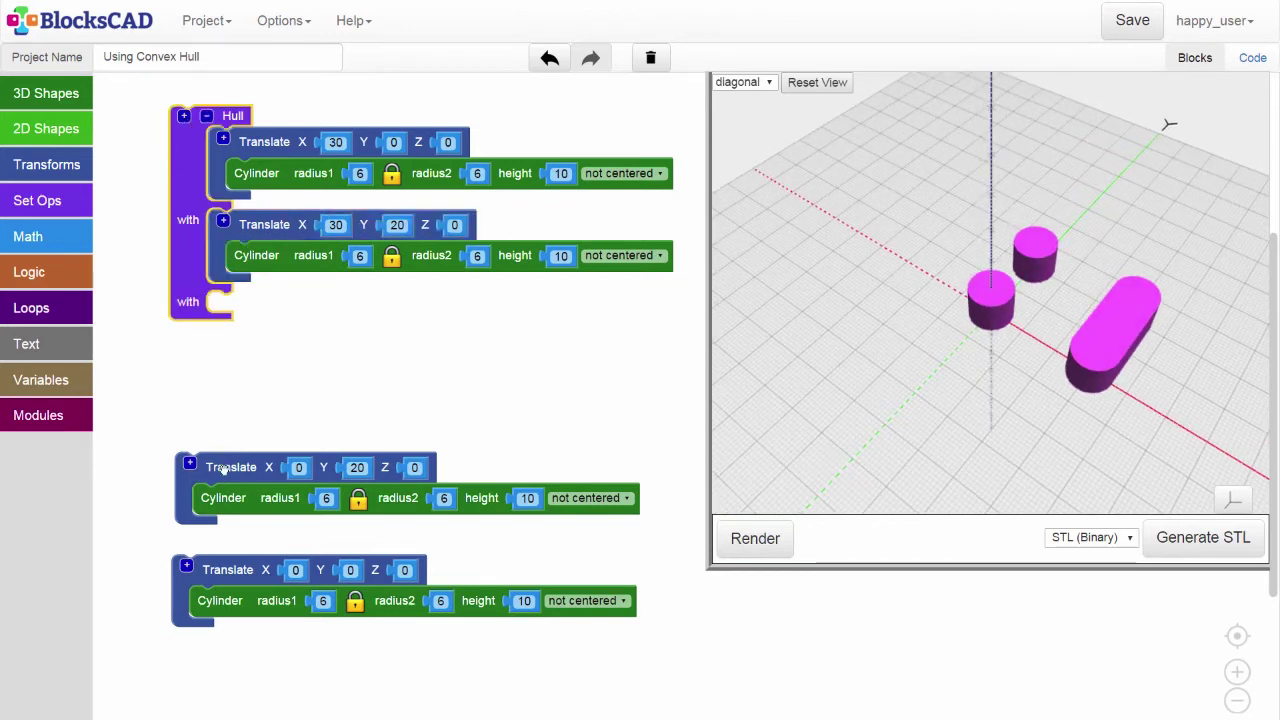
drag(222, 470, 260, 316)
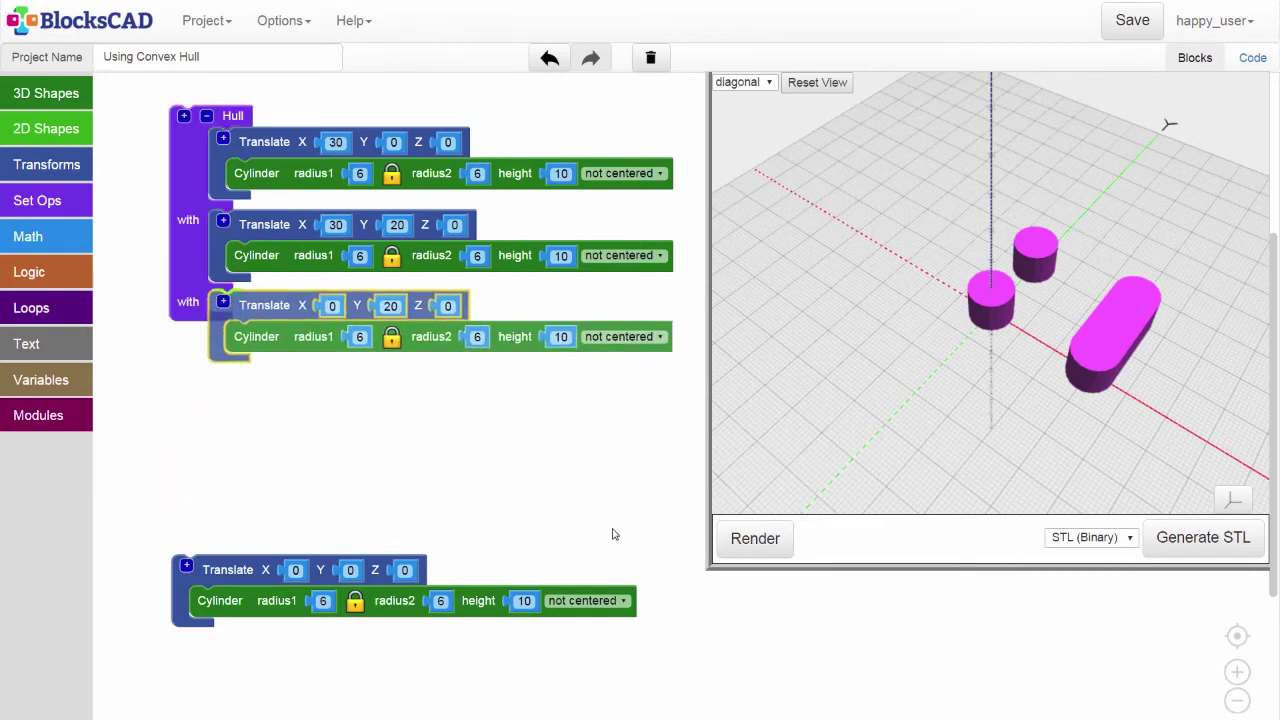
click(750, 536)
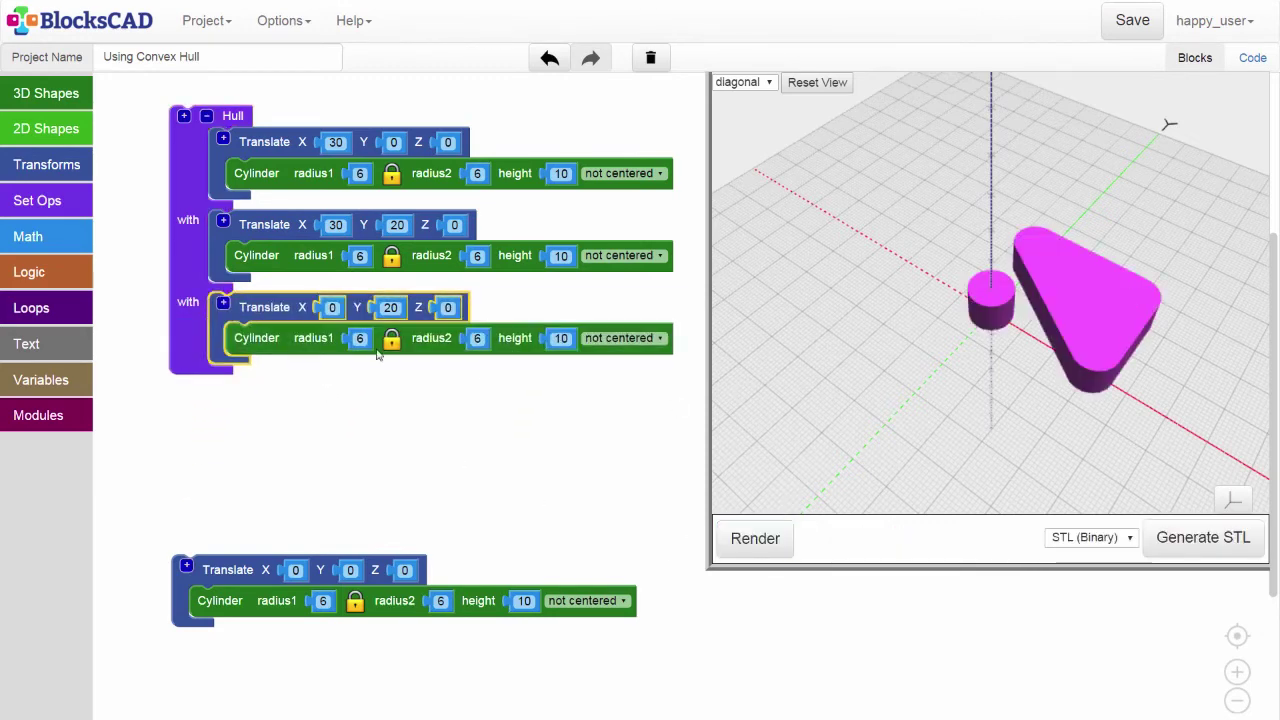
Add a fourth slot to the Hull block, fill it with the cylinder at X 0, Y 0, and render the rounded box
click(184, 117)
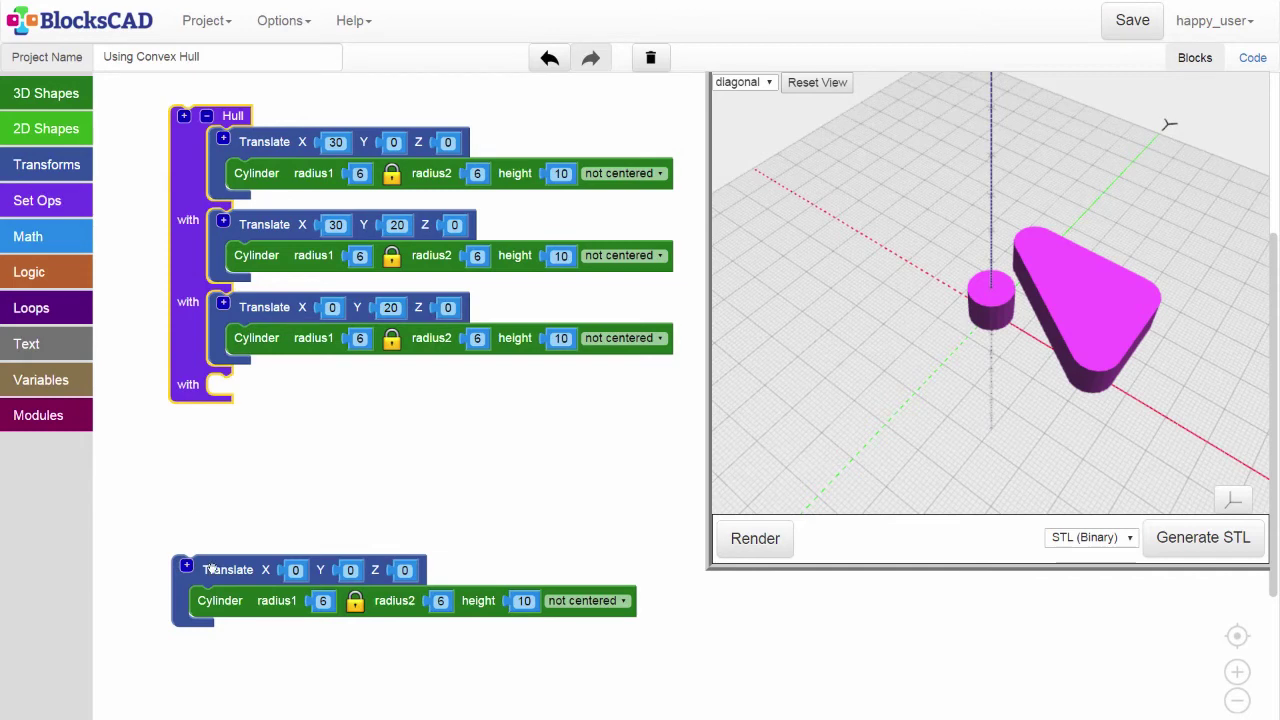
drag(210, 567, 249, 390)
click(756, 538)
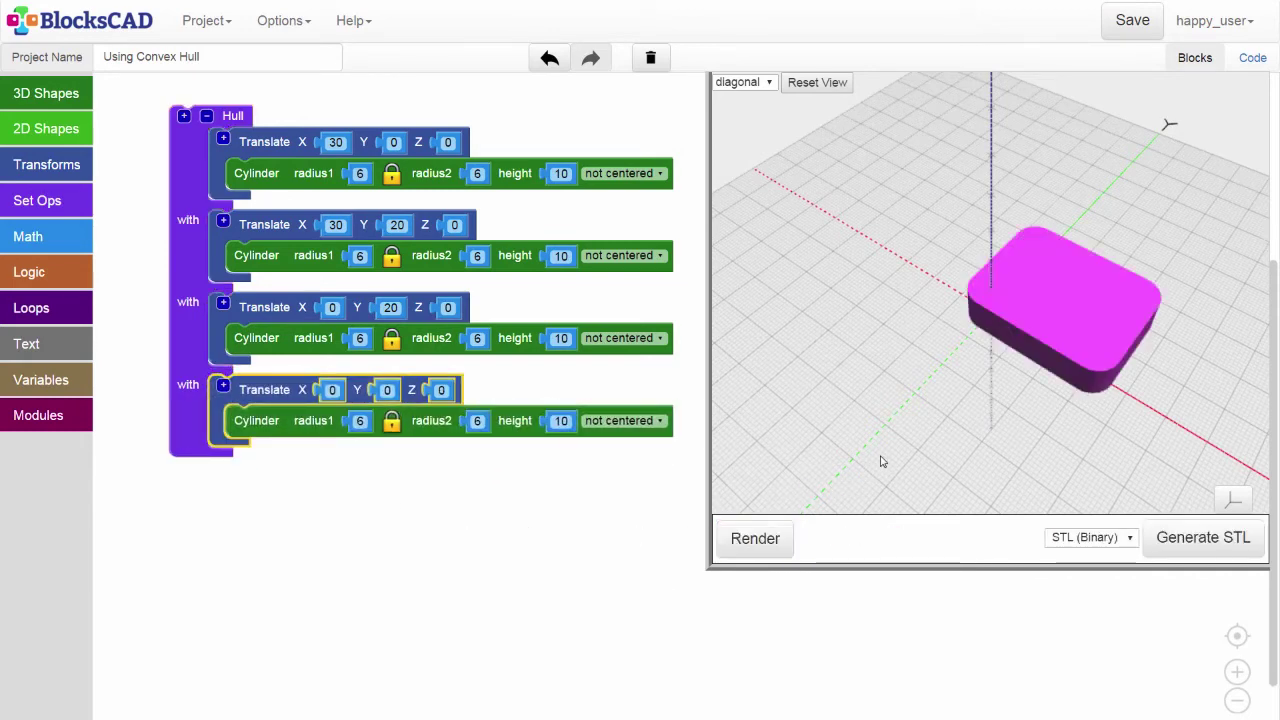
drag(886, 457, 874, 440)
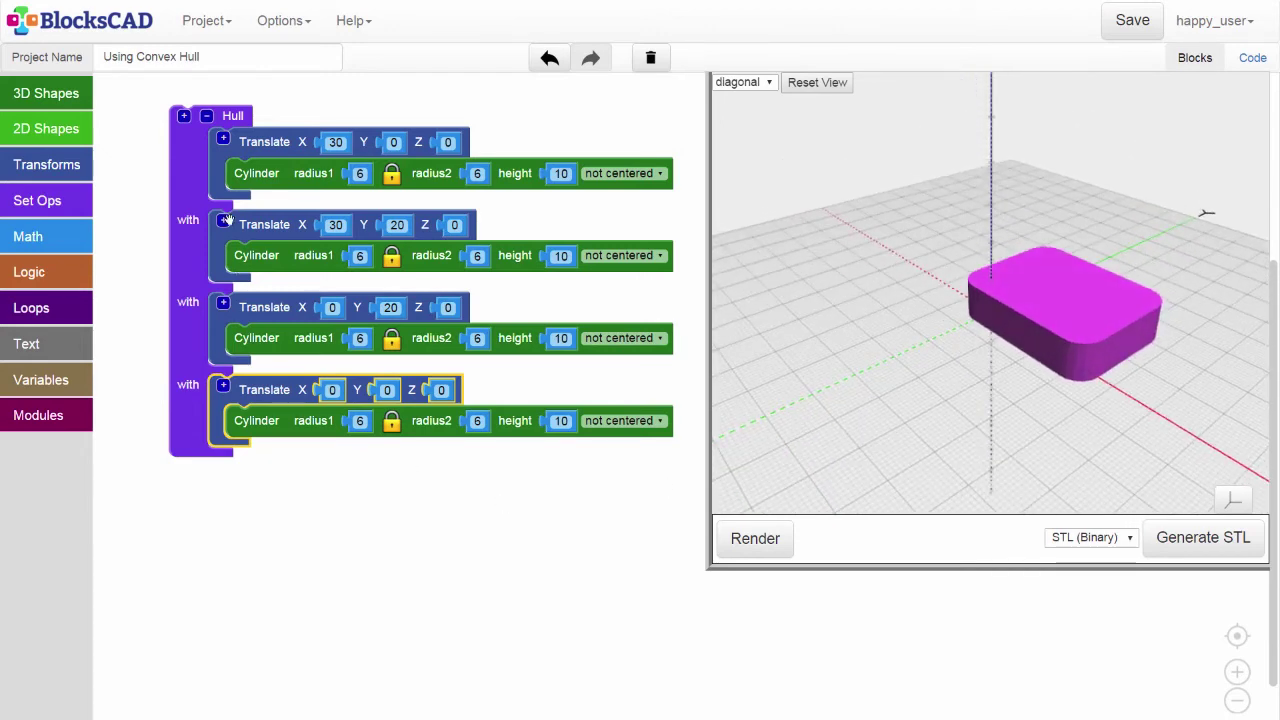
drag(880, 430, 886, 457)
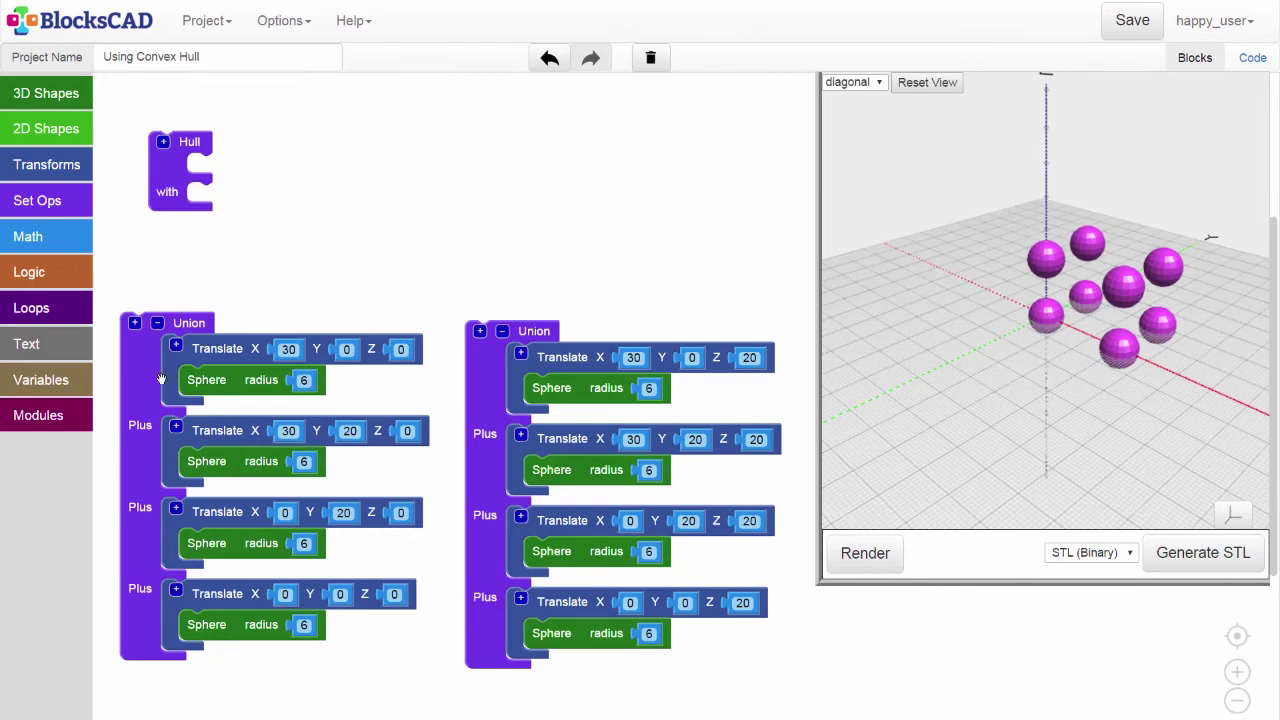
Place the Union of four radius 6 spheres at Z 0 into the Hull block's first slot, and render
drag(142, 376, 210, 217)
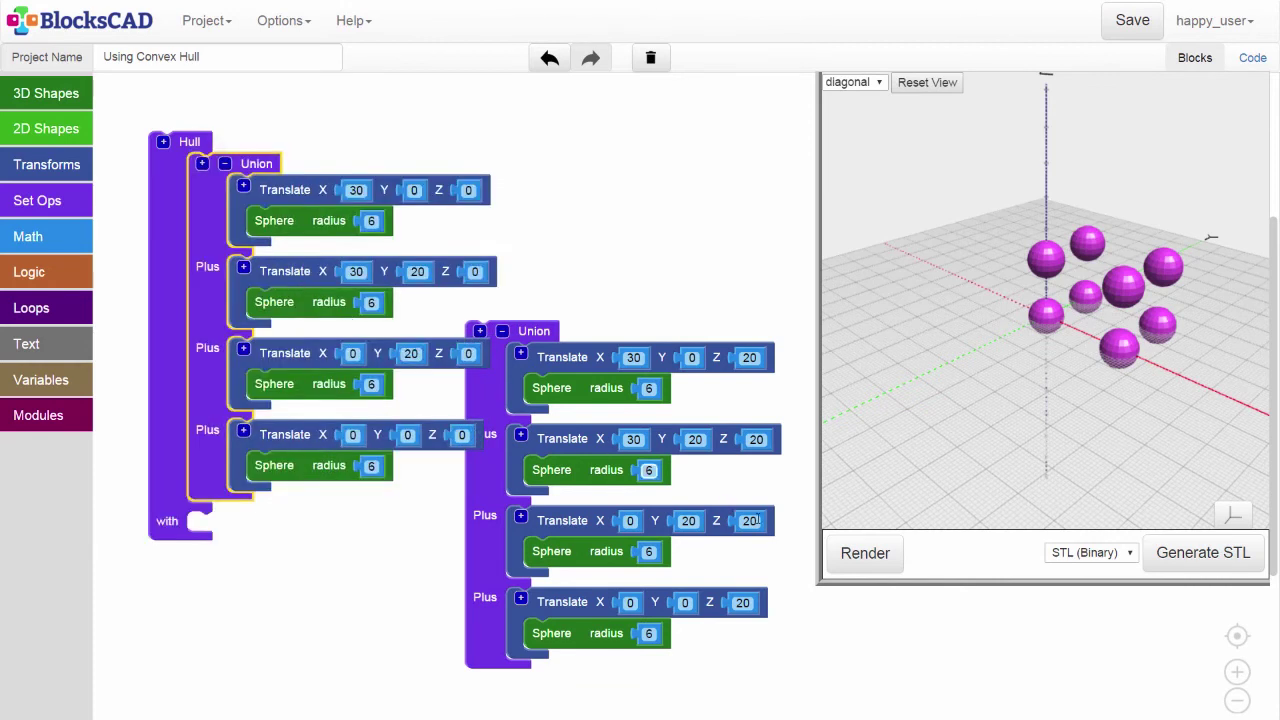
click(865, 553)
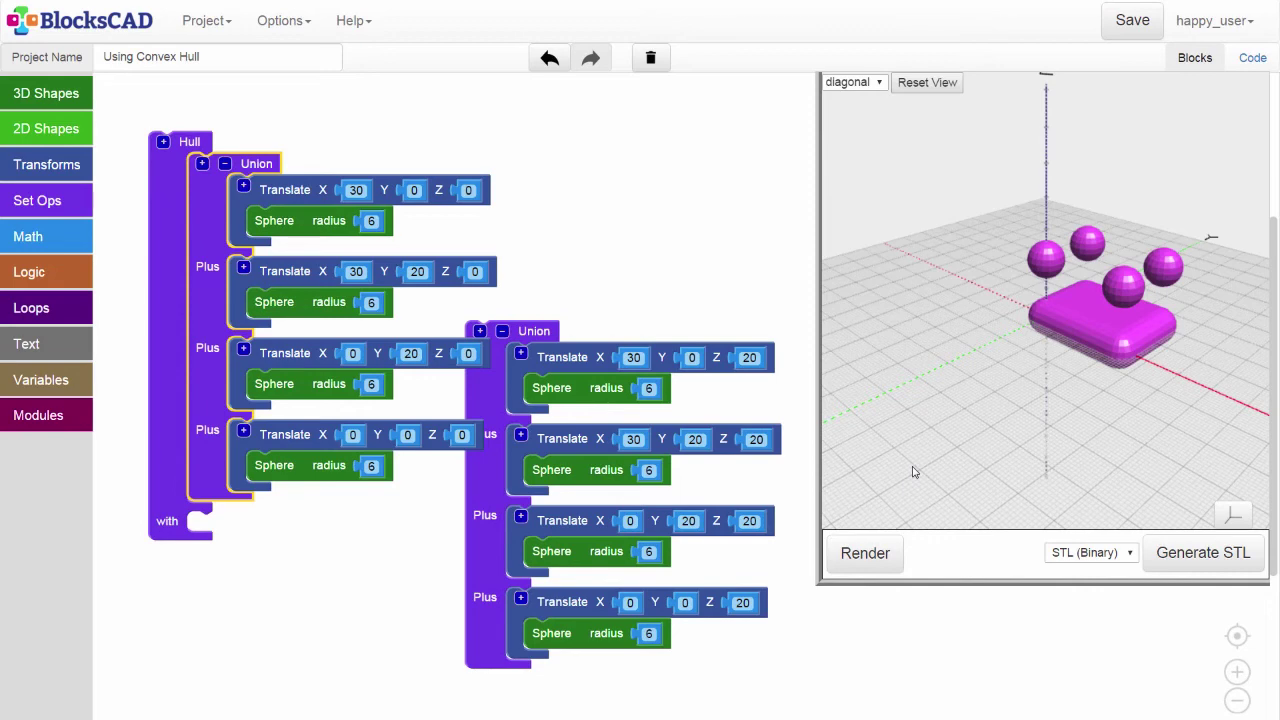
drag(912, 472, 914, 471)
Place the Union of four spheres translated to Z 20 into the Hull block's second slot, and render the hull of both groups
click(495, 404)
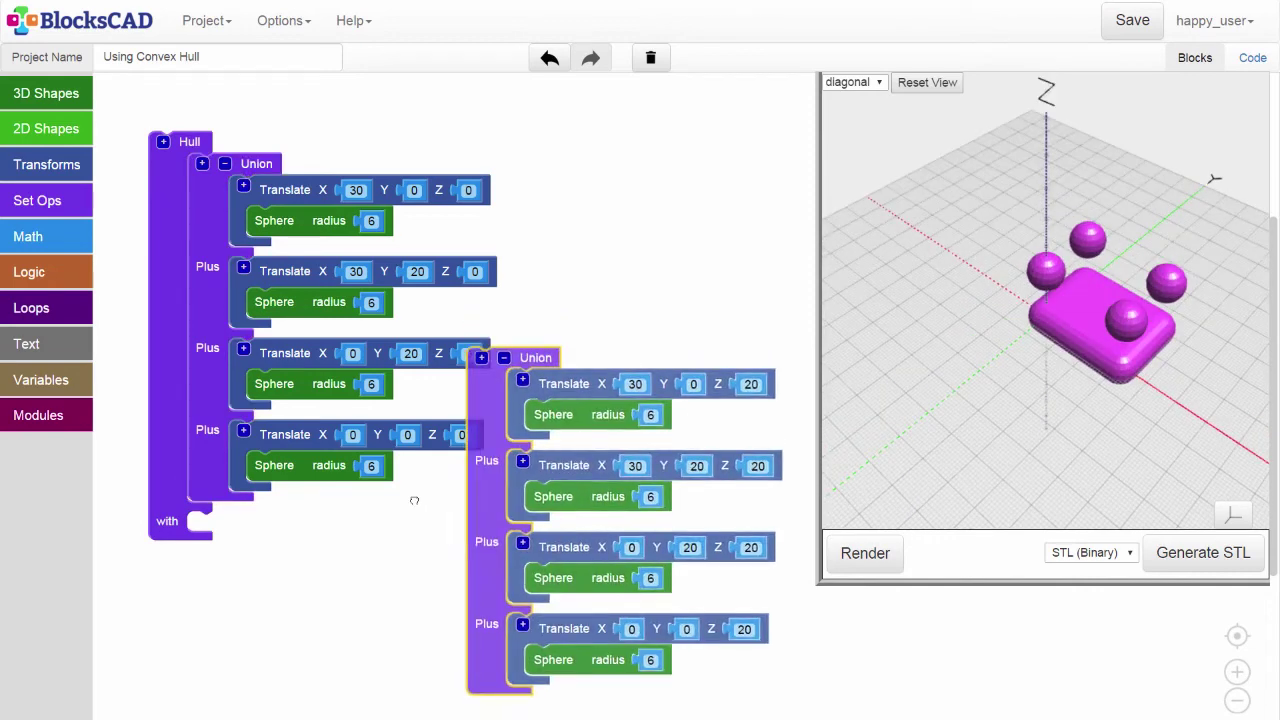
drag(414, 500, 215, 560)
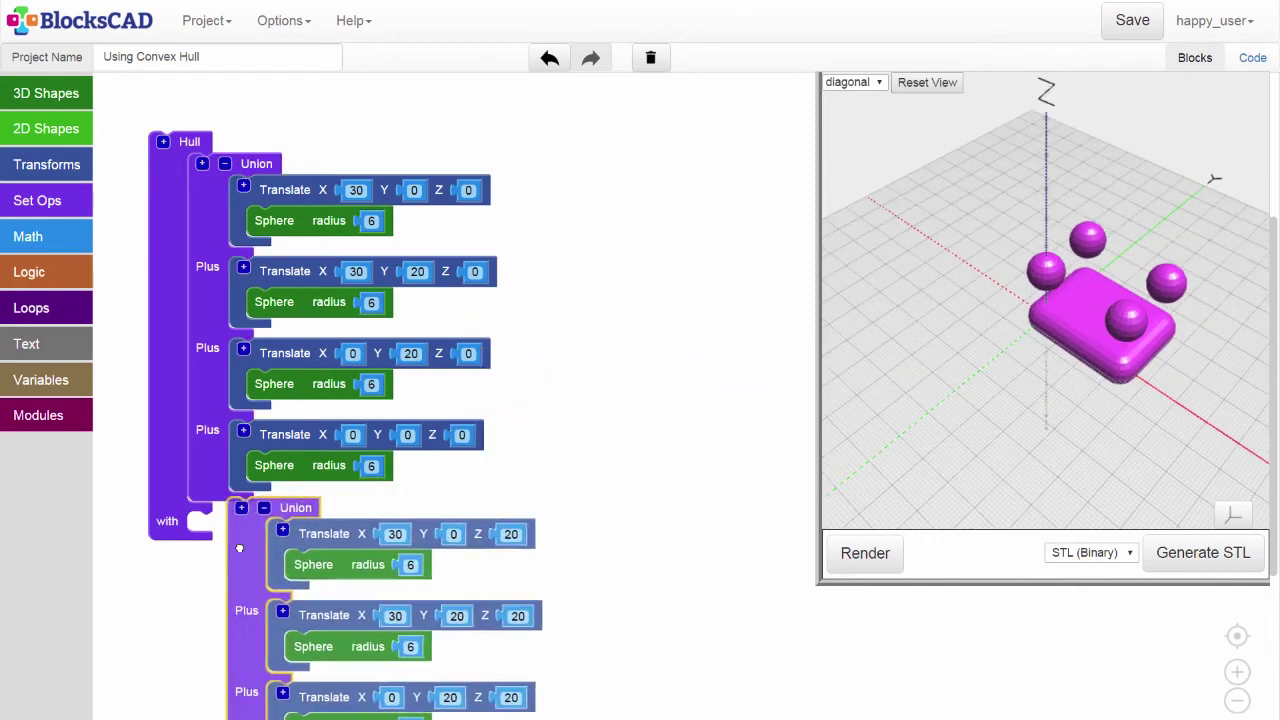
click(878, 545)
drag(971, 457, 920, 424)
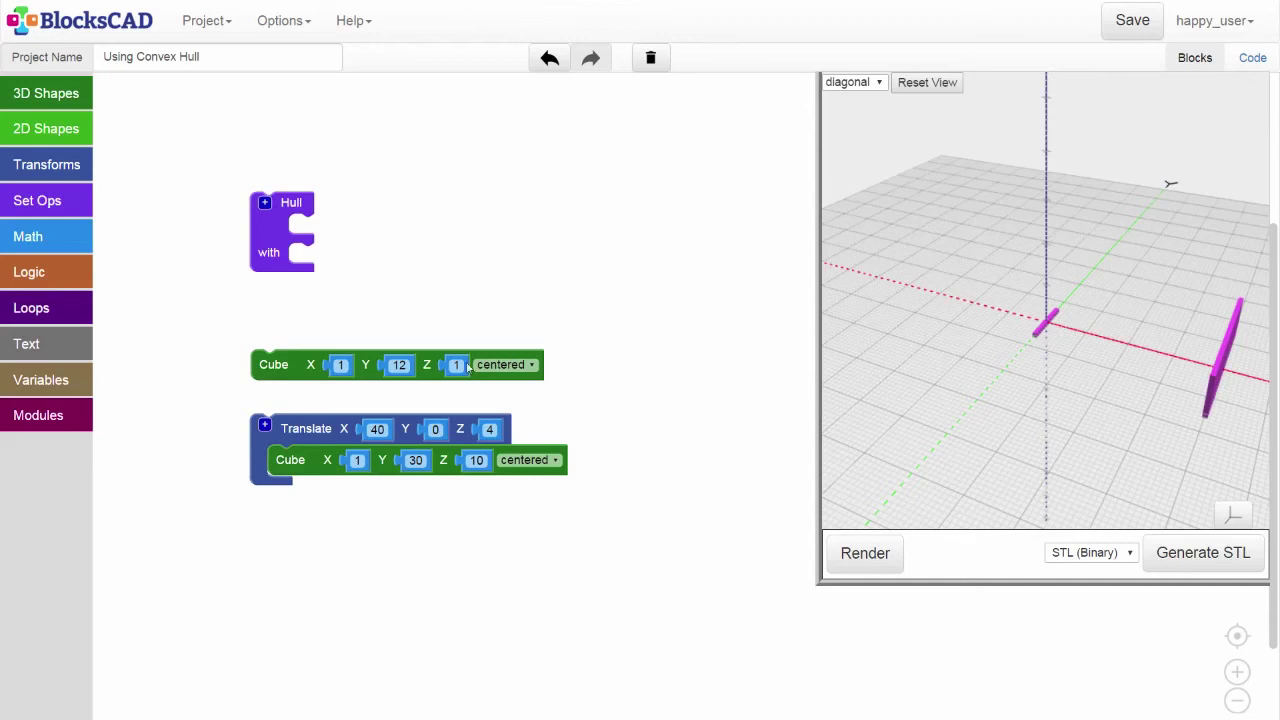
Fill the Hull block with the 1 × 12 × 1 cube and the 1 × 30 × 10 cube translated to X 40, Z 4, and render the wedge
drag(287, 364, 333, 236)
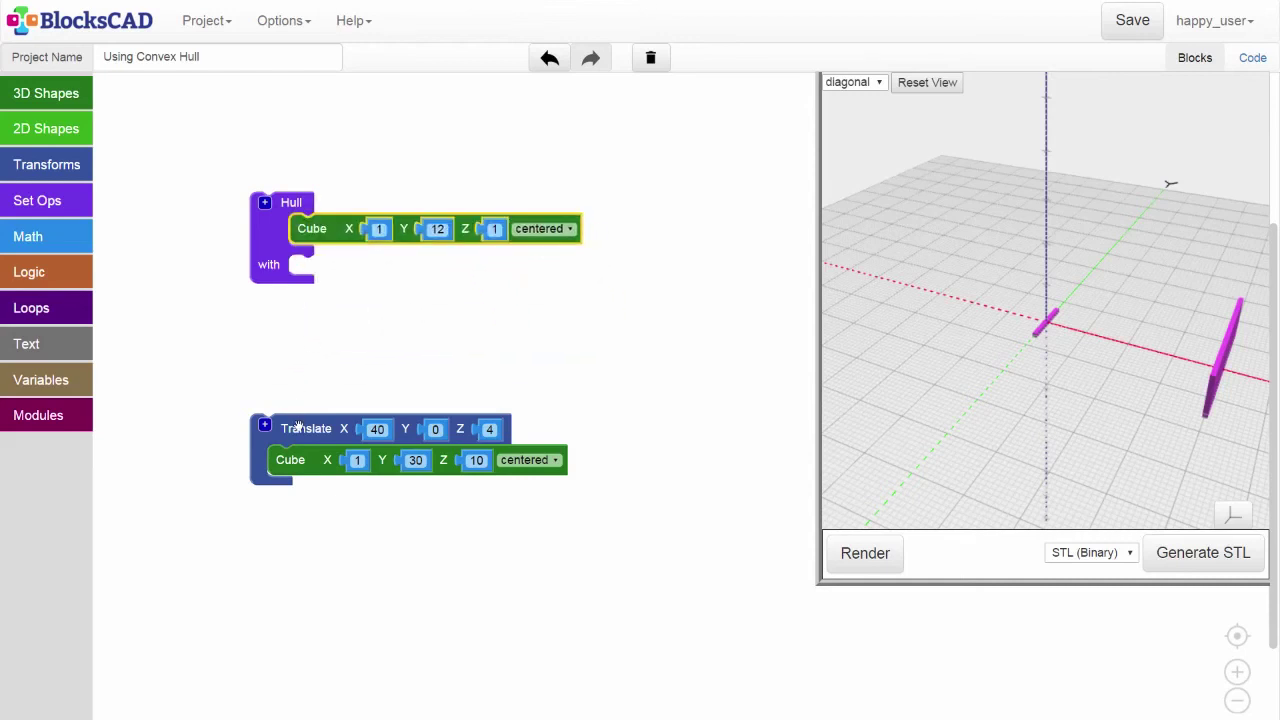
drag(304, 428, 346, 270)
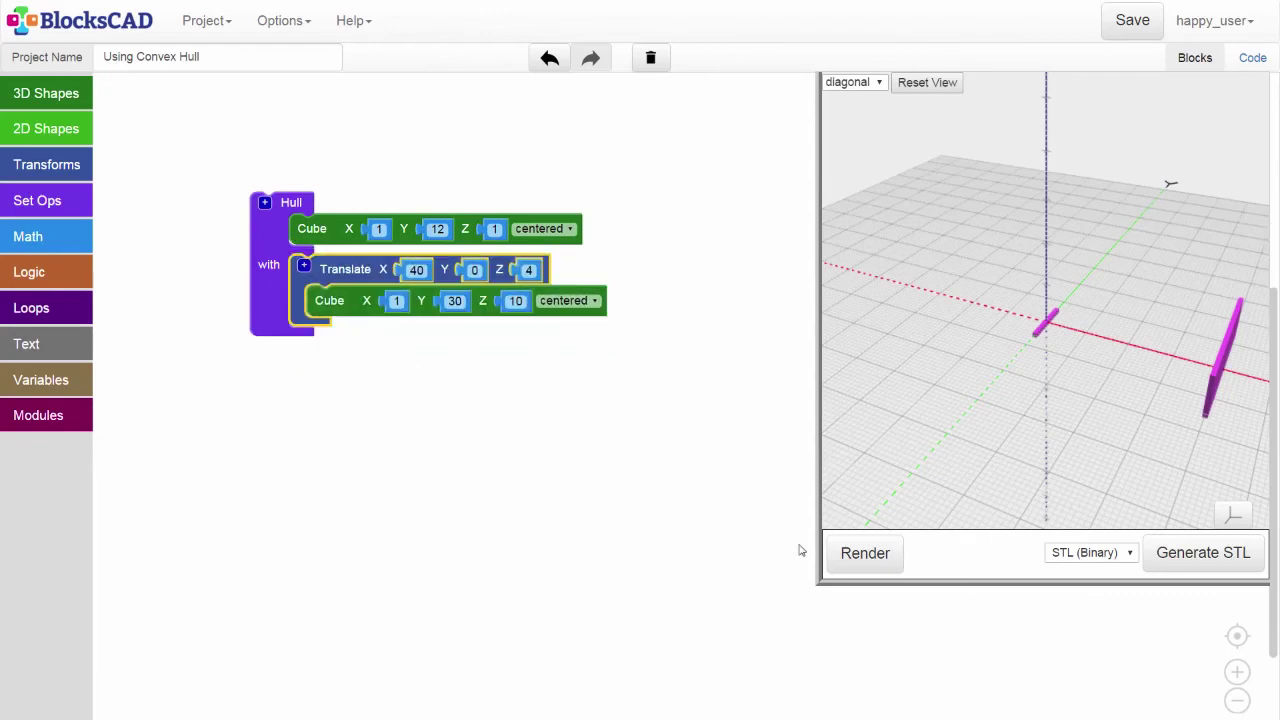
click(856, 553)
drag(945, 490, 1107, 478)
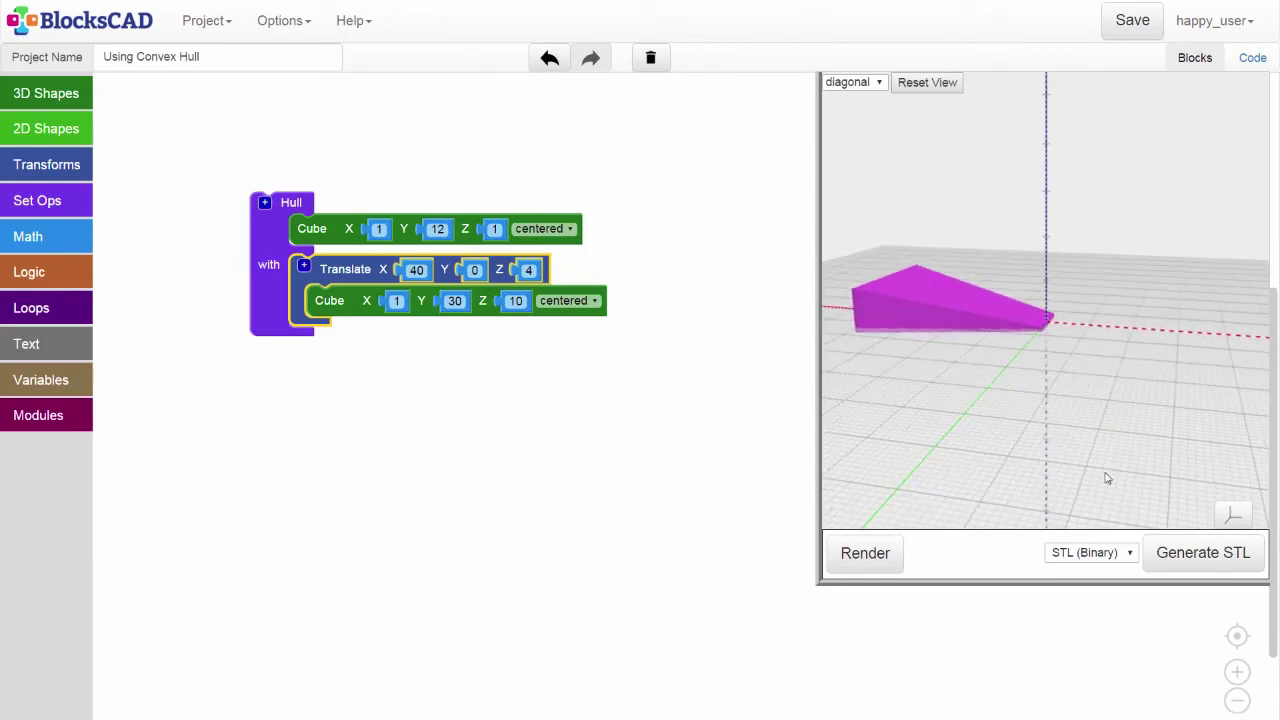